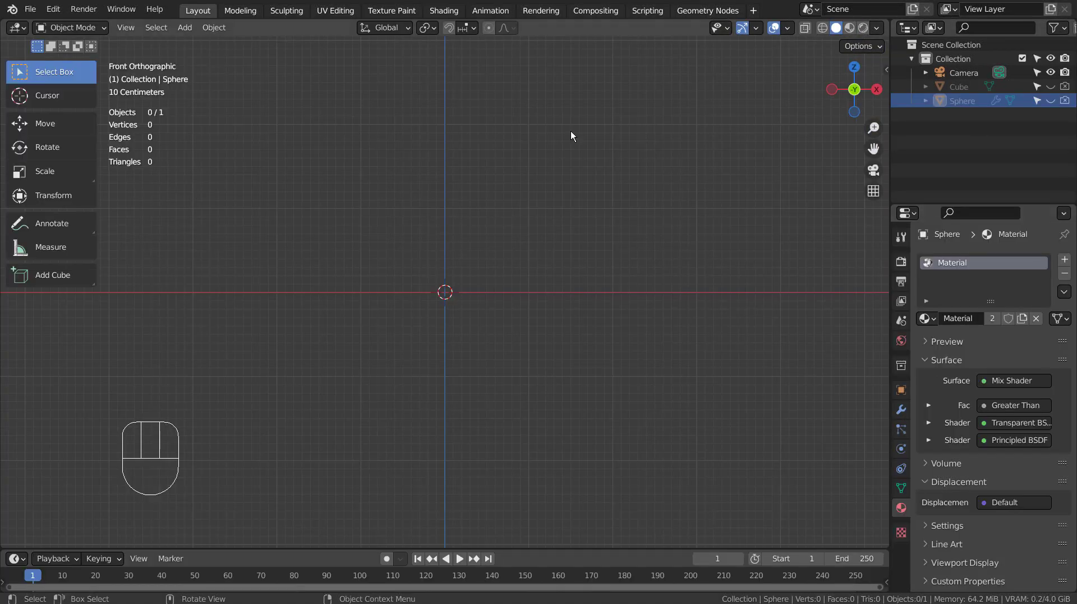
Step: Add a cube and a UV sphere, sliding the sphere along X to the cube's right
left_click(486, 171)
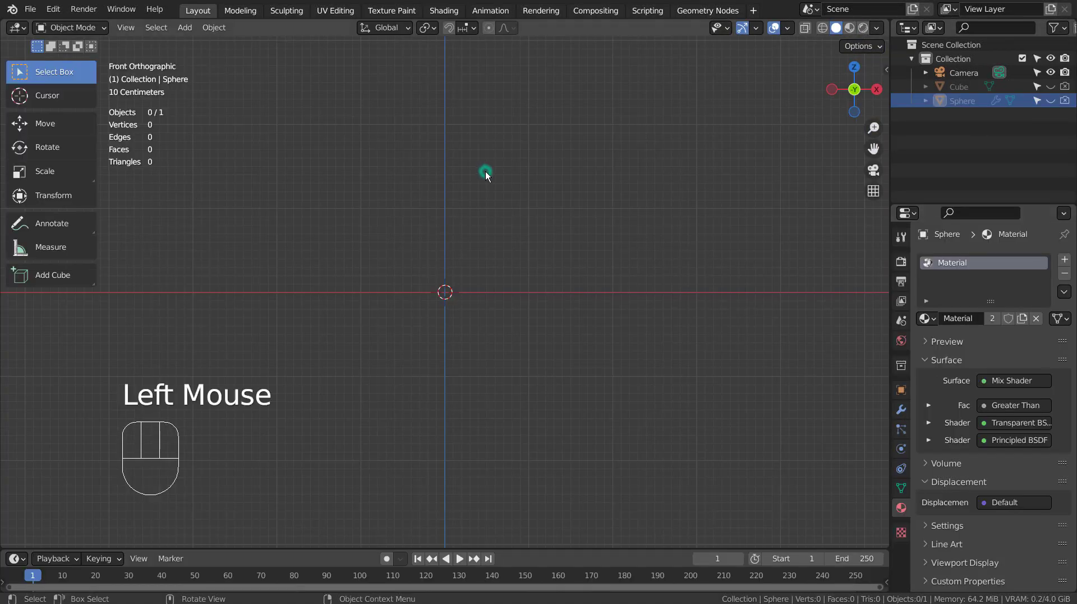
key("shift+a")
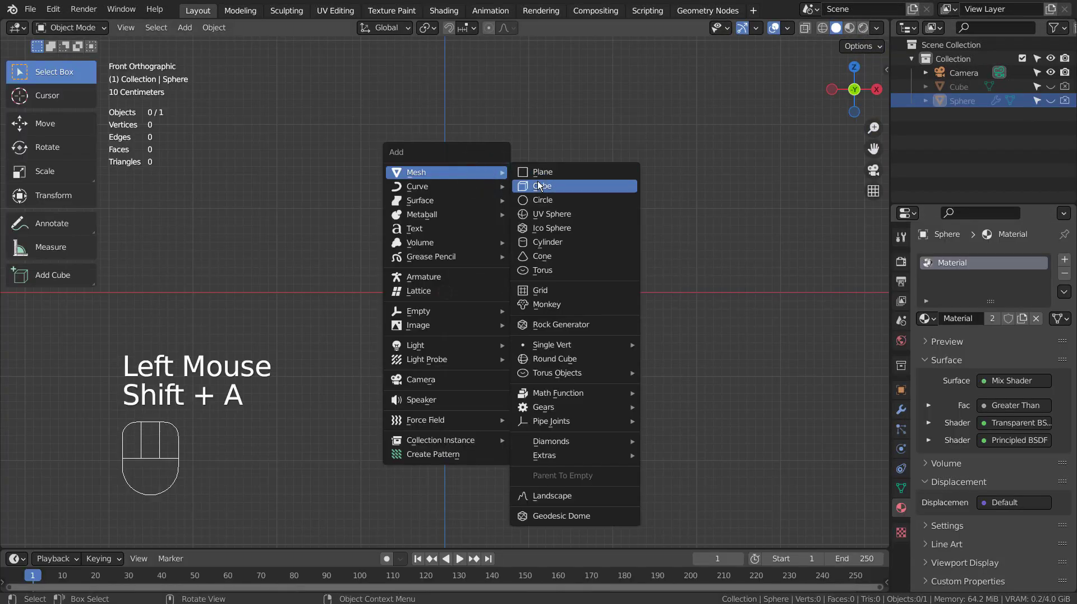
left_click(537, 181)
key("shift+a")
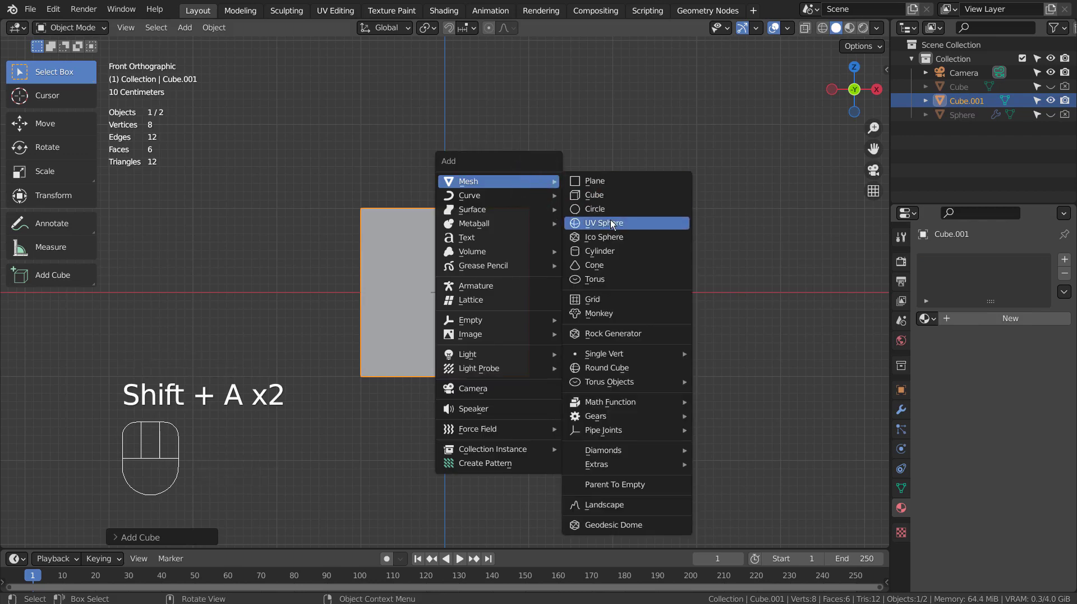
left_click(611, 221)
key("g")
key("x")
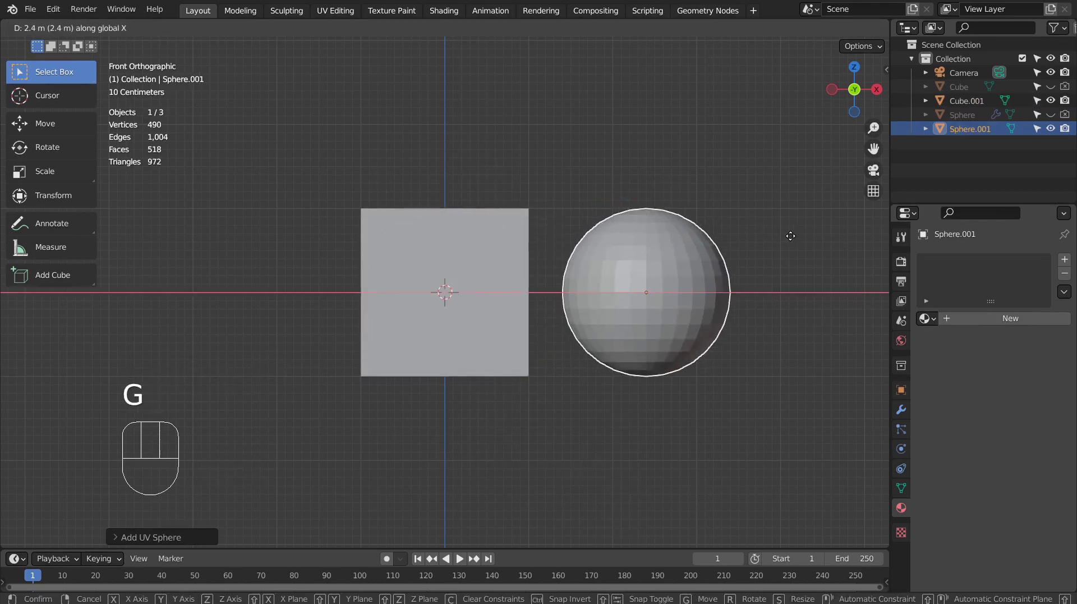
left_click(790, 235, "ctrl")
Step: Add a cone left of the cube and move the sphere further right
key("shift+a")
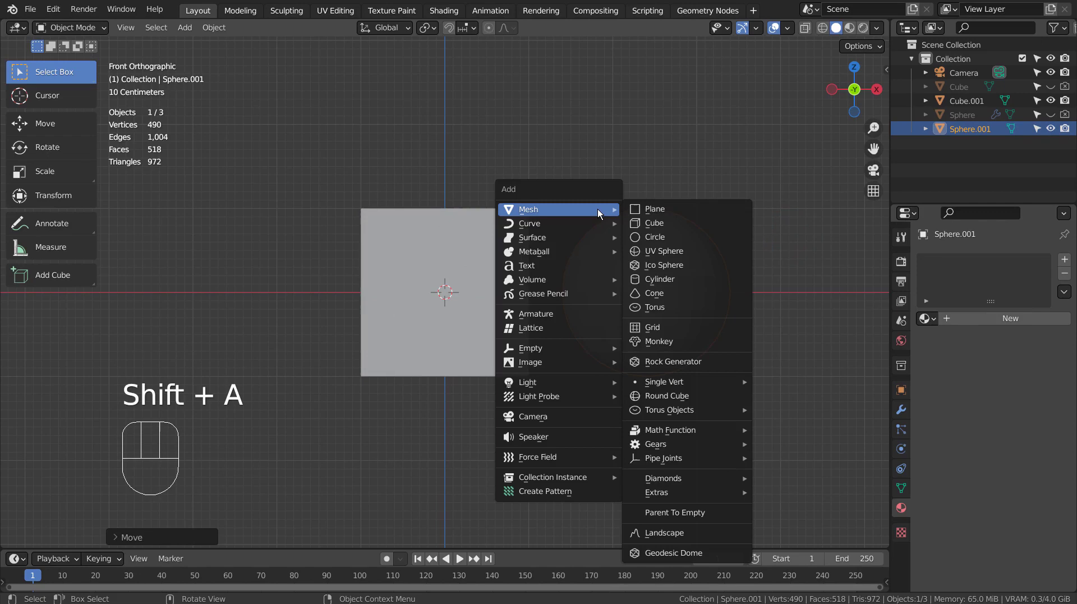
left_click(697, 292)
key("g")
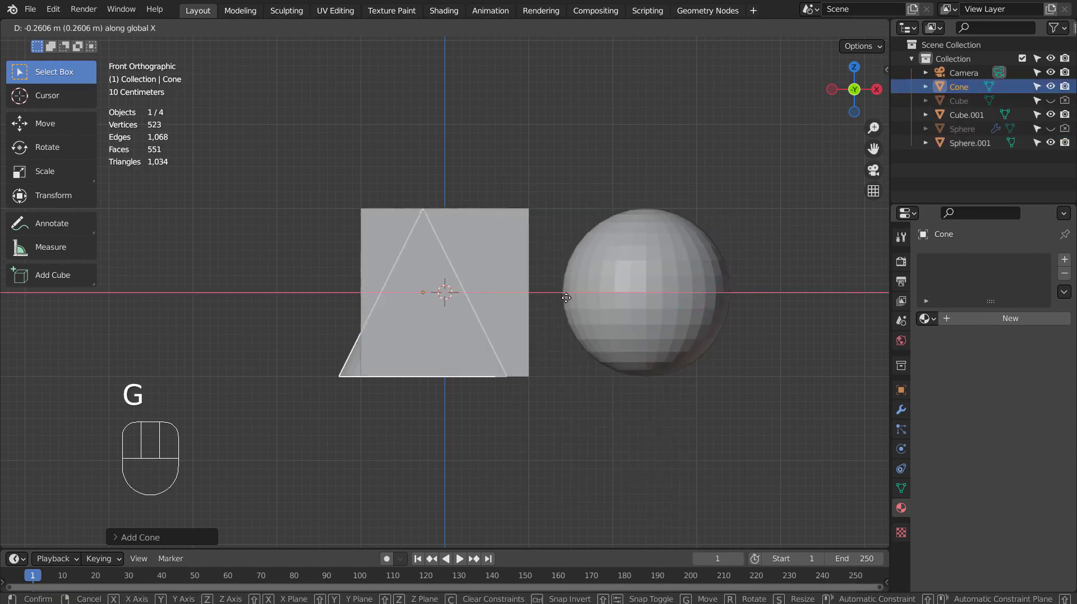
left_click(441, 308)
left_click(654, 288)
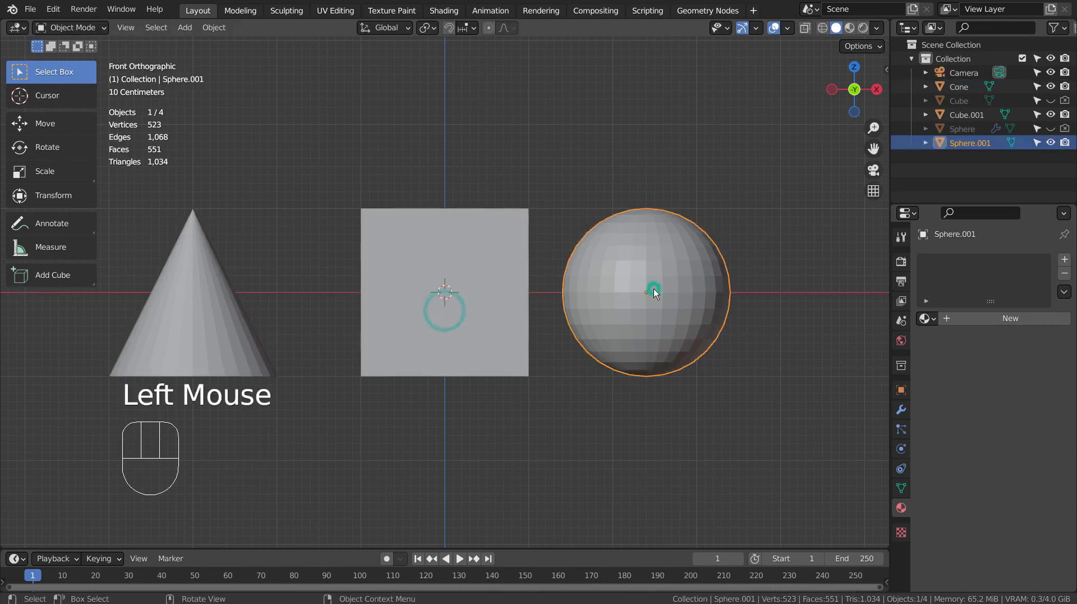
key("g")
left_click(703, 288)
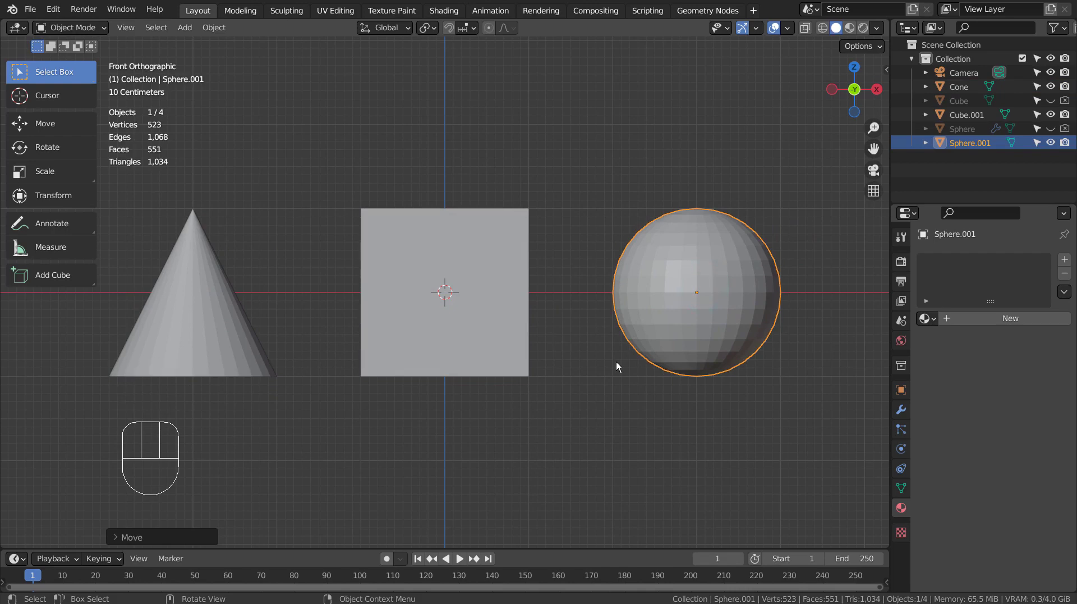
Step: Give the sphere level-3 subdivision and smooth shading, and smooth-shade the cone
middle_click_drag(617, 362, 570, 393)
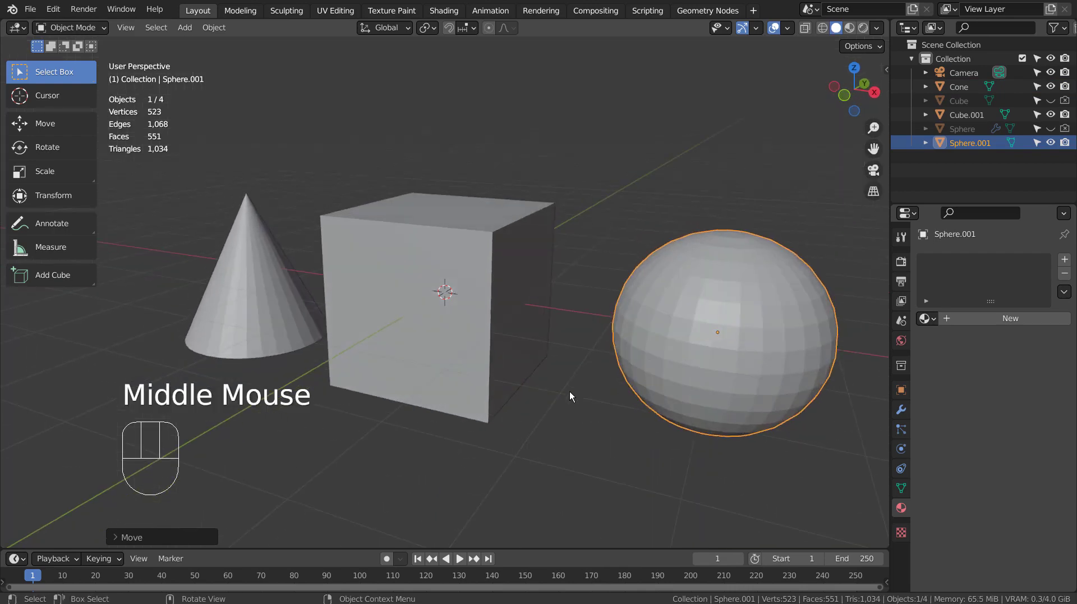
left_click(685, 329)
key("ctrl+3")
right_click(656, 329)
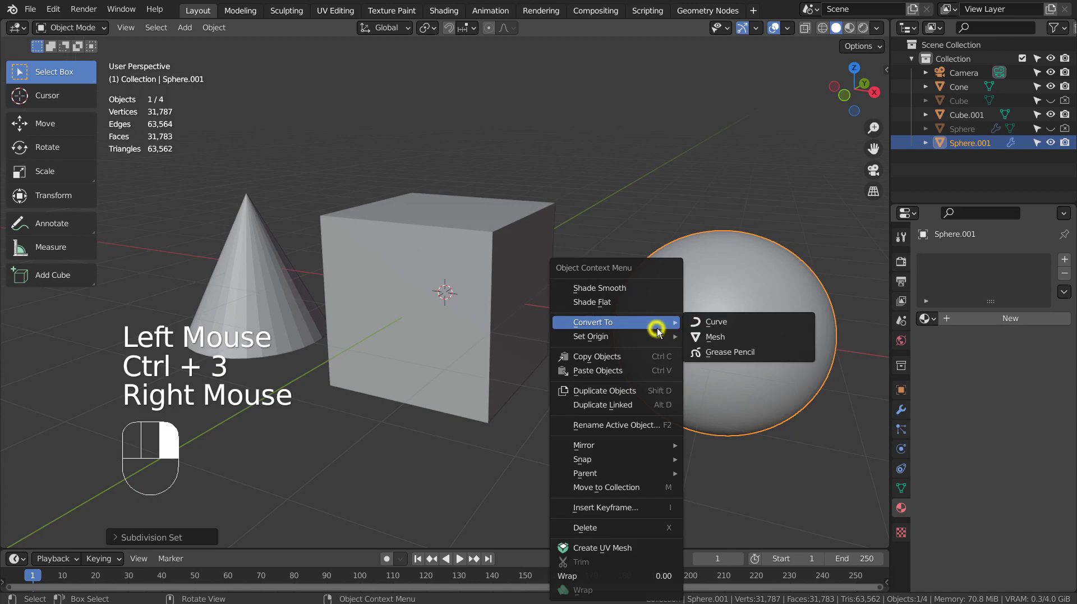
left_click(653, 283)
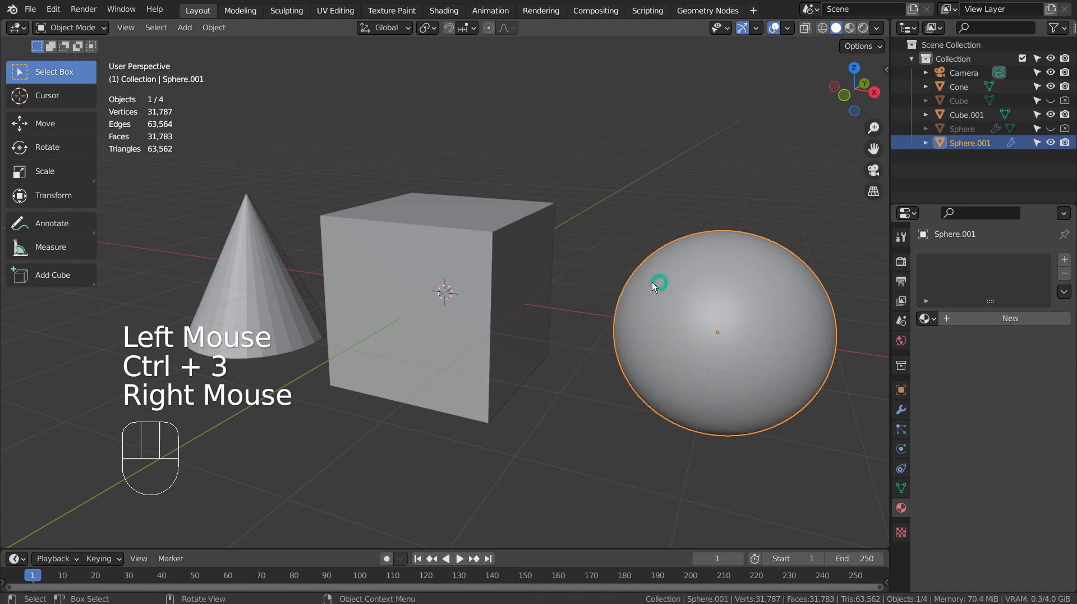
left_click(240, 322)
right_click(240, 322)
left_click(239, 289)
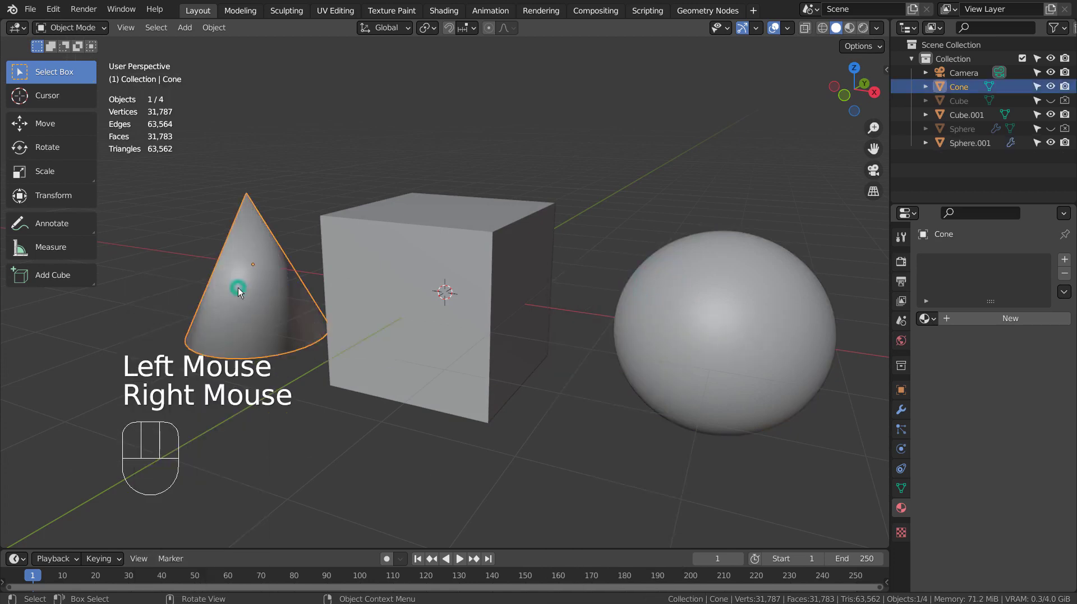
left_click(250, 285)
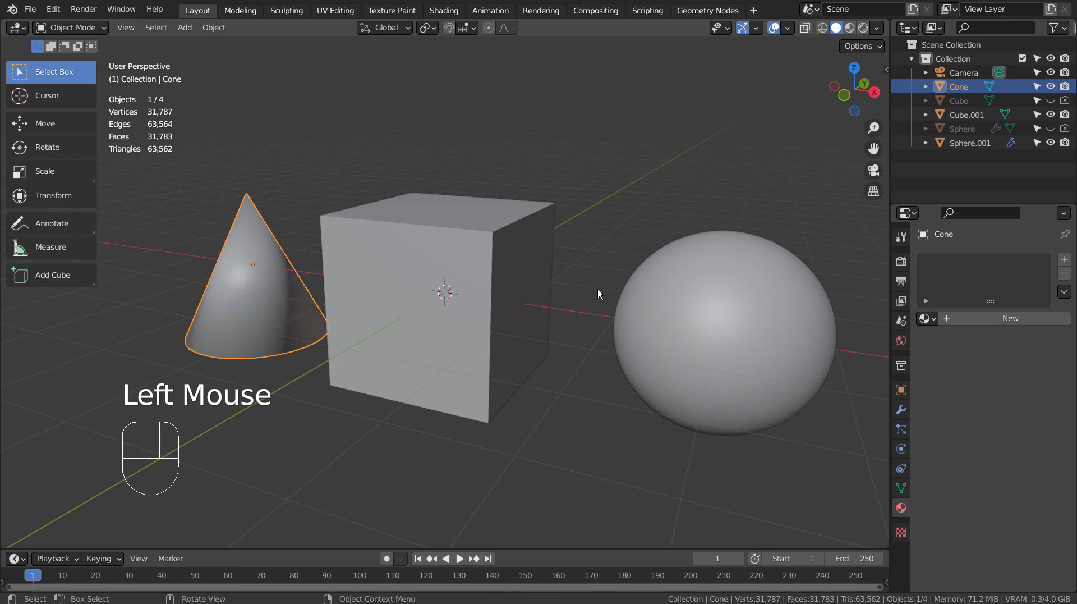
Step: Assign the existing 'Material' to the cone, cube and sphere, and view them in Material Preview
left_click(927, 325)
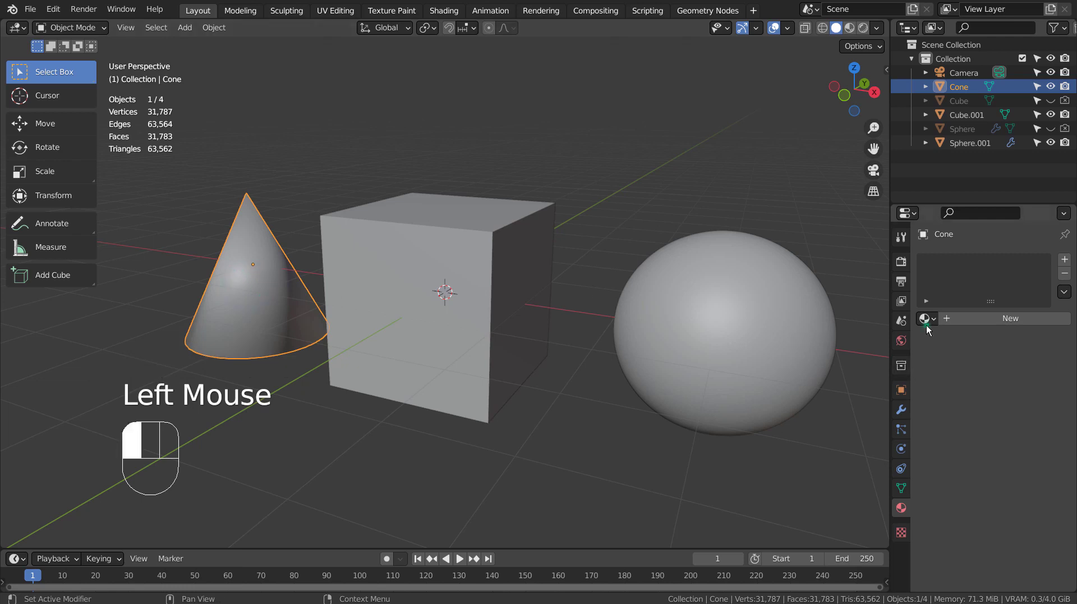
left_click(920, 354)
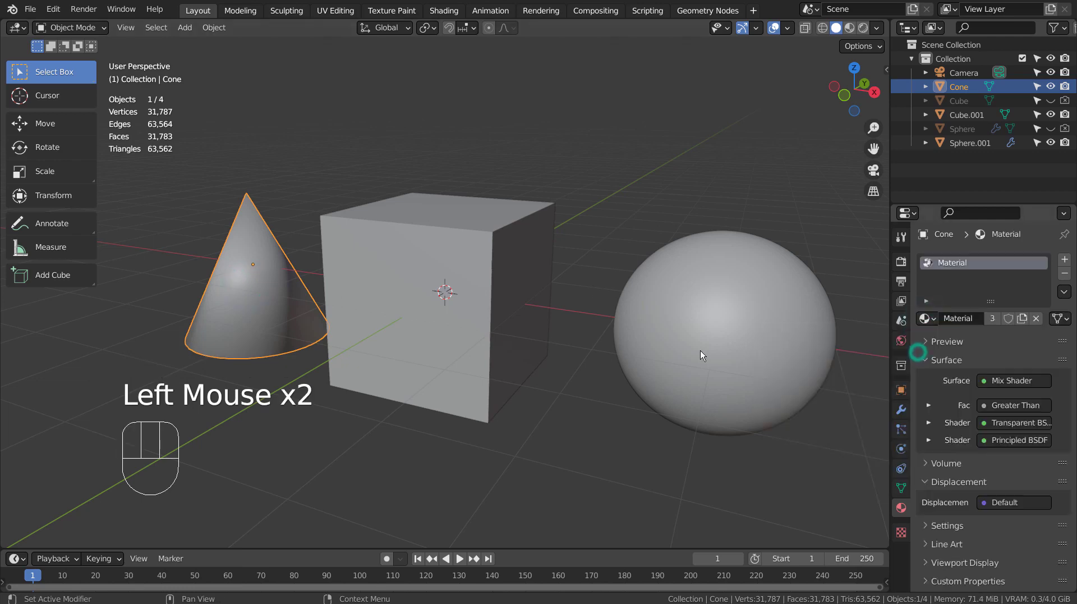
left_click(553, 300)
left_click(926, 318)
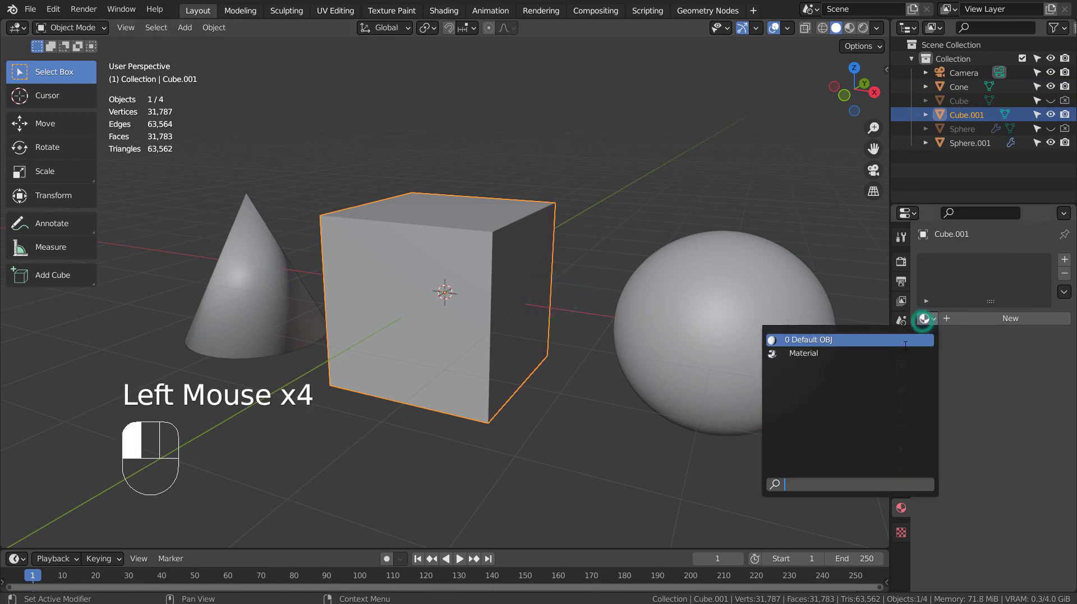
left_click(904, 351)
left_click(778, 335)
left_click(926, 318)
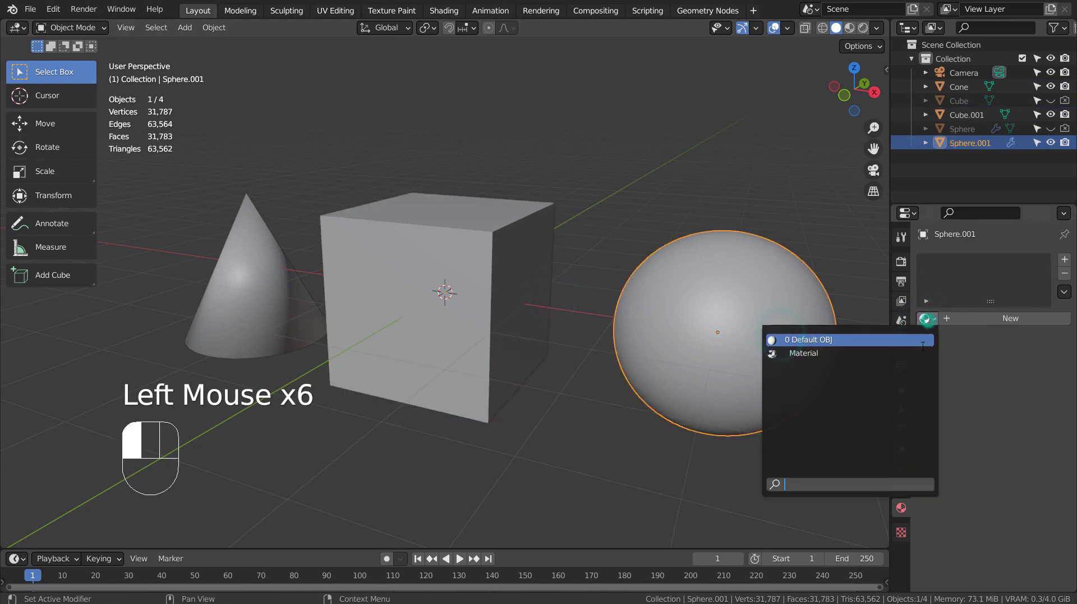
left_click(918, 354)
left_click(850, 27)
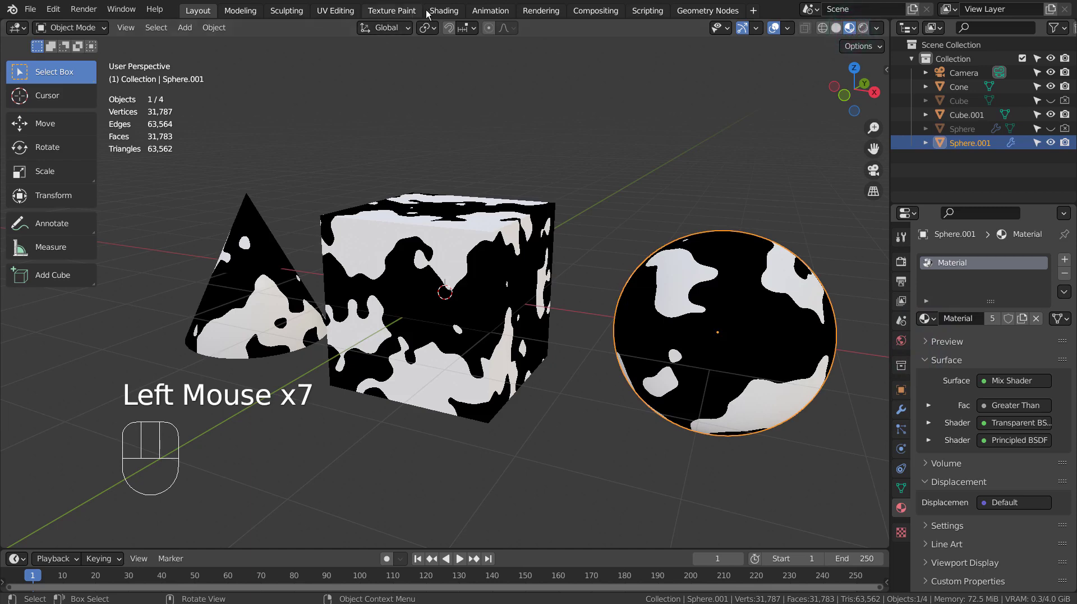
Step: Switch to the Shading workspace and orbit in close to the three objects
left_click(443, 10)
mouse_move(729, 224)
middle_mouse_down()
mouse_move(871, 262)
mouse_move(213, 277)
middle_mouse_up()
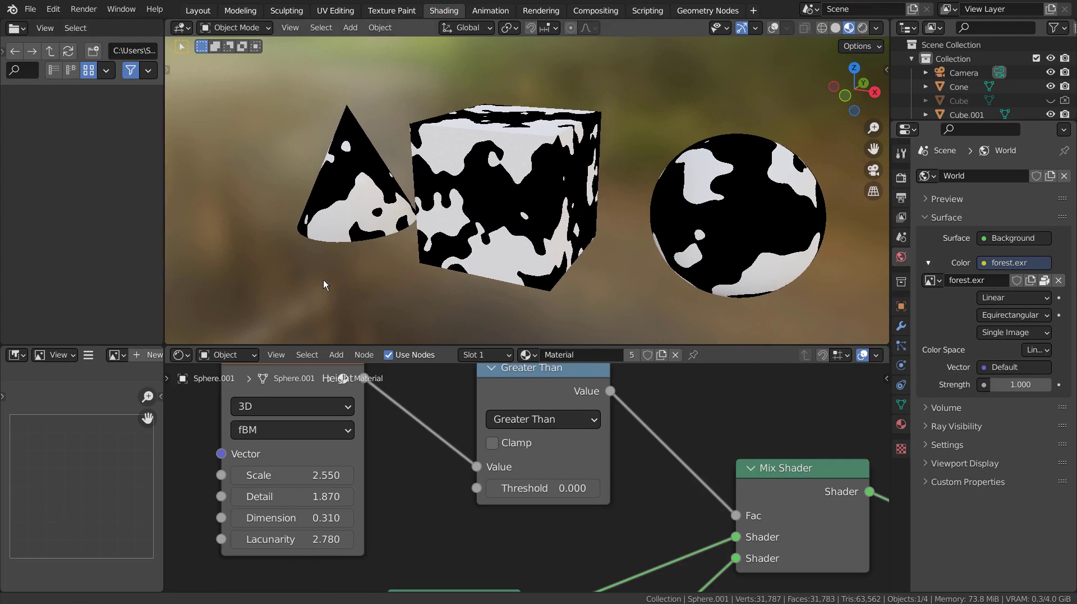
middle_click_drag(324, 284, 359, 269)
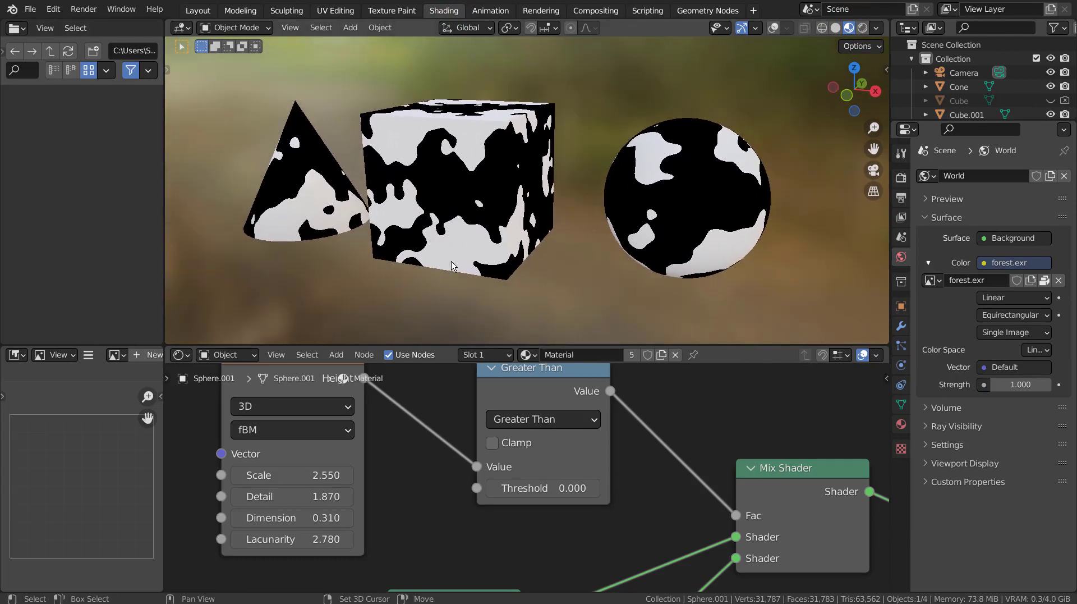
mouse_move(452, 266)
middle_mouse_down()
mouse_move(515, 272)
mouse_move(607, 253)
mouse_move(563, 278)
mouse_move(578, 244)
mouse_move(629, 261)
middle_mouse_up()
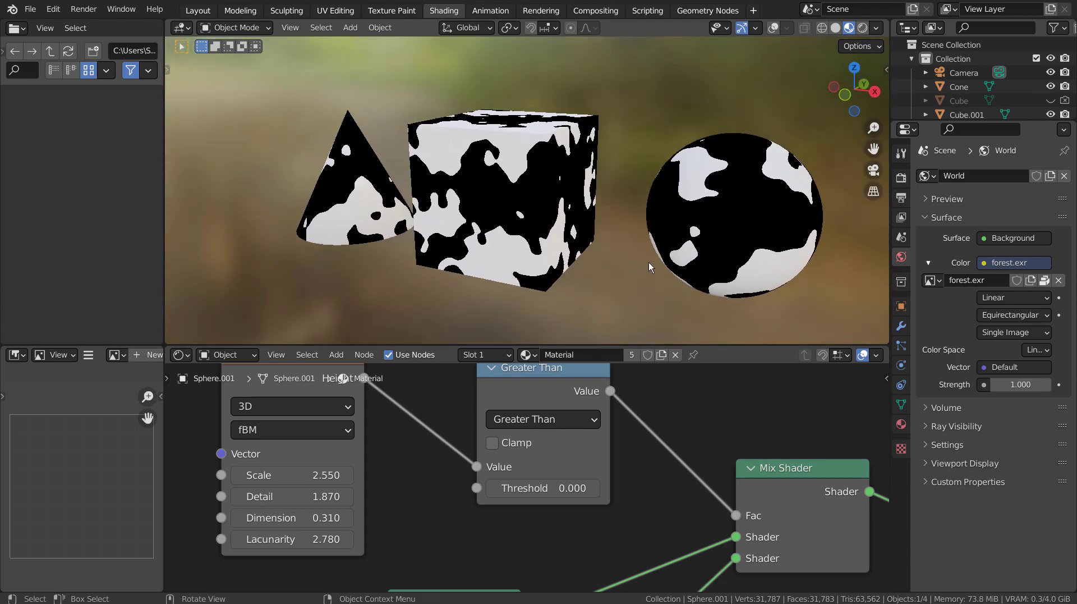
Step: Slide the sphere and cone along X in tight against the cube, then deselect all
key("g")
key("x")
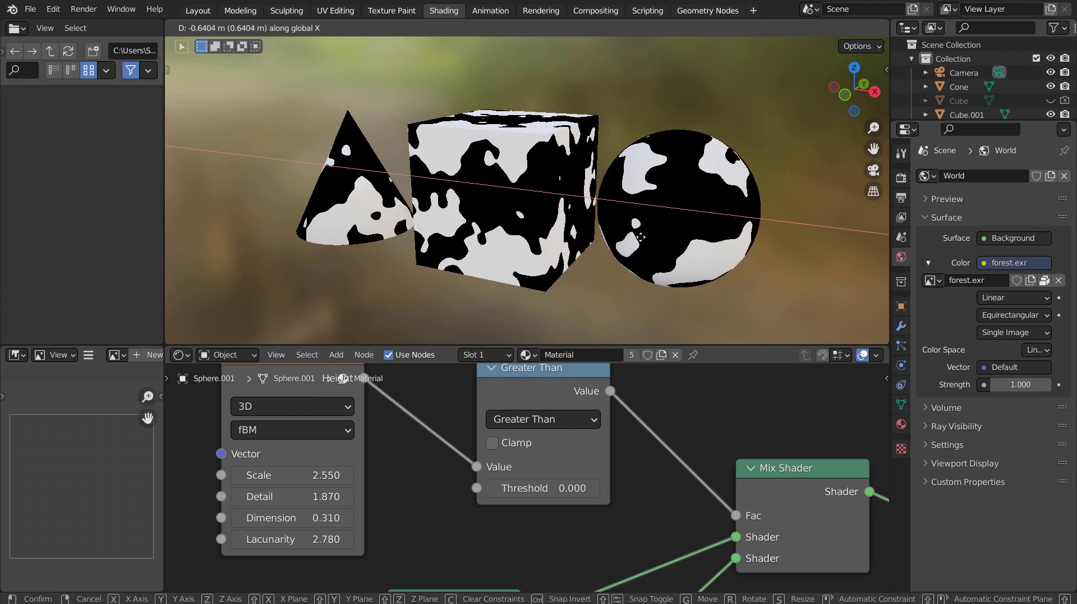
left_click(654, 240)
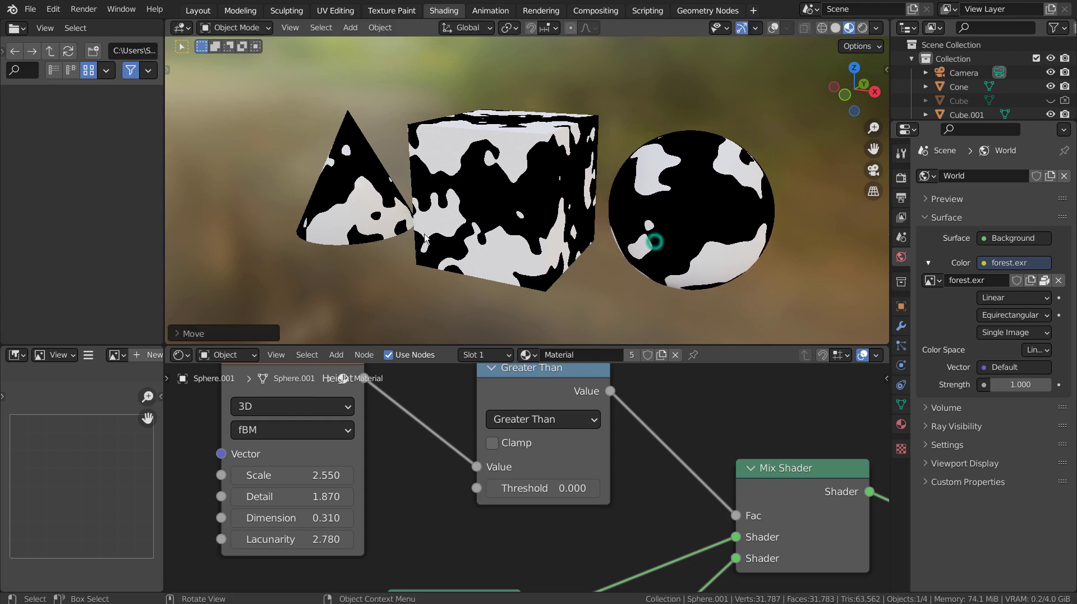
left_click(364, 229)
key("g")
key("x")
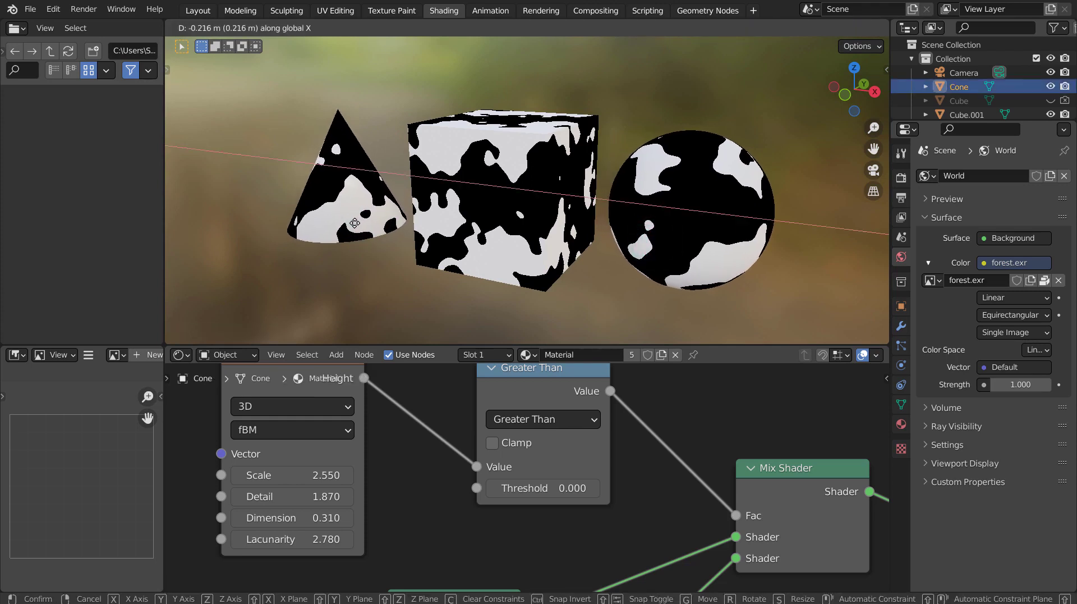
left_click(355, 222)
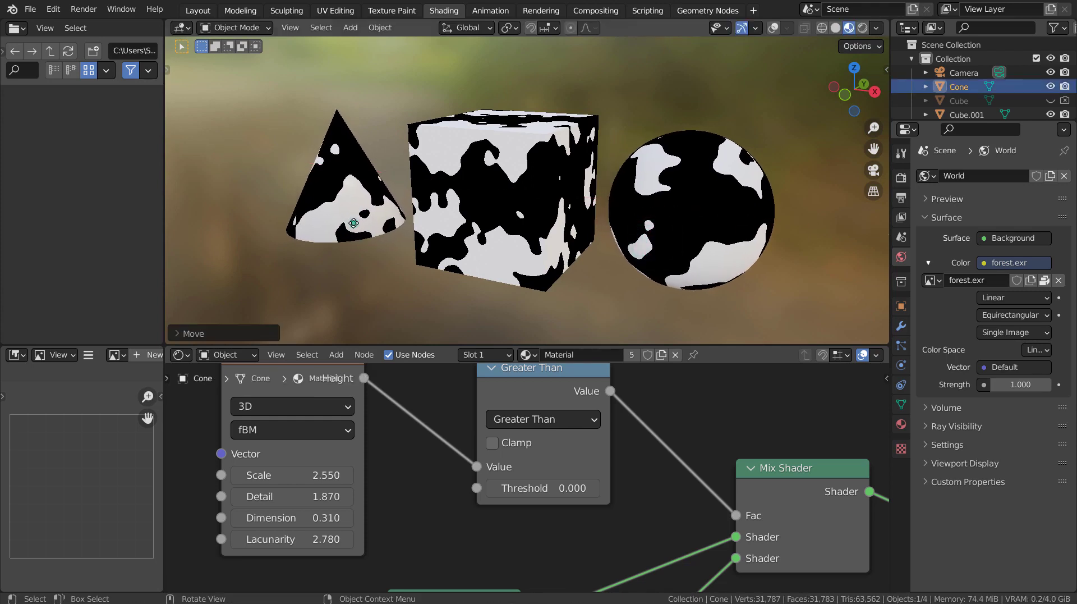
left_click(615, 325)
scroll(715, 460, "down", 3)
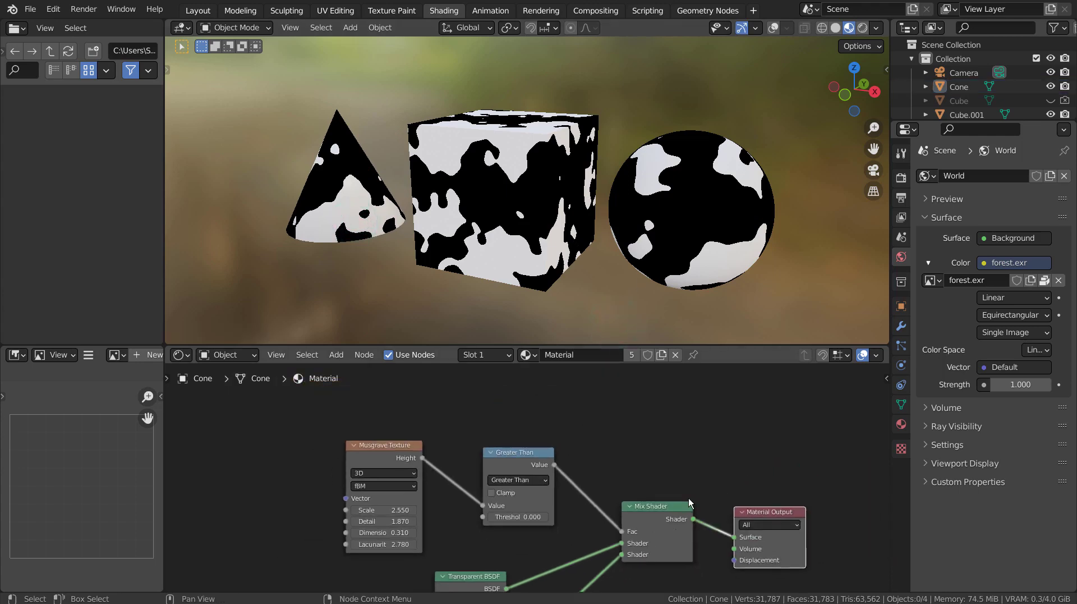
Step: Maximize the node editor, move the Principled BSDF node up, and frame the Musgrave and Greater Than nodes
scroll(673, 444, "down", 2)
key("ctrl+space")
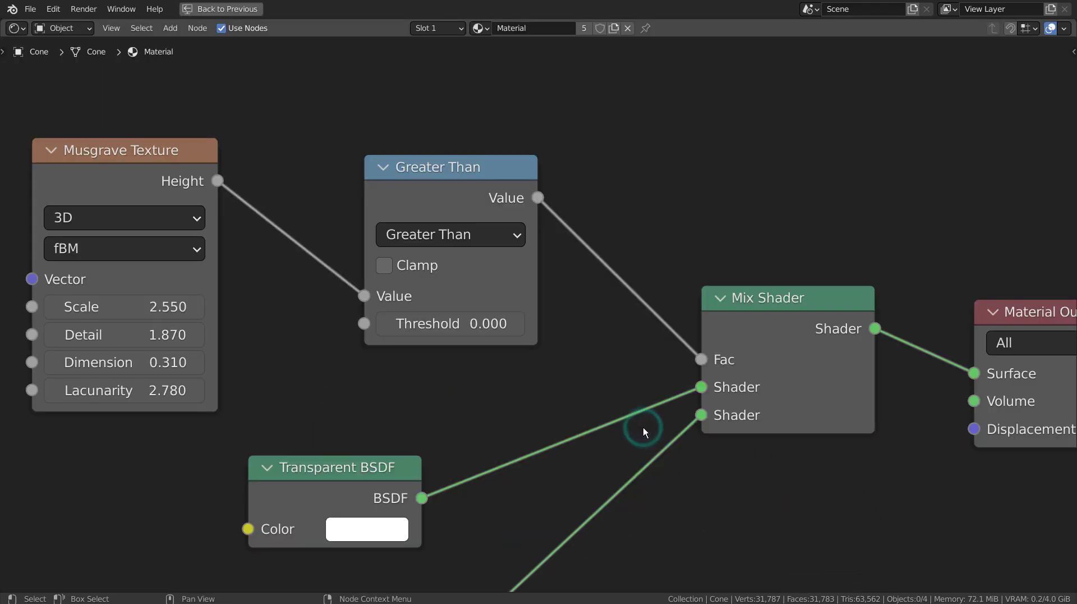
mouse_move(643, 427)
middle_mouse_down("ctrl")
mouse_move(770, 433)
mouse_move(776, 363)
middle_mouse_up("ctrl")
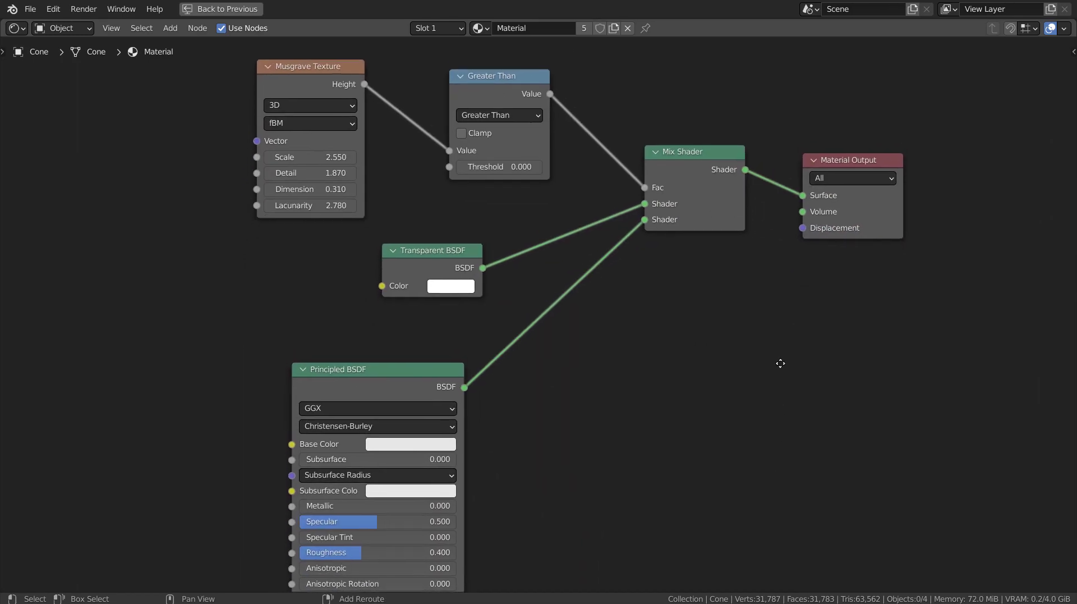
scroll(779, 382, "down", 1)
scroll(783, 386, "down", 1)
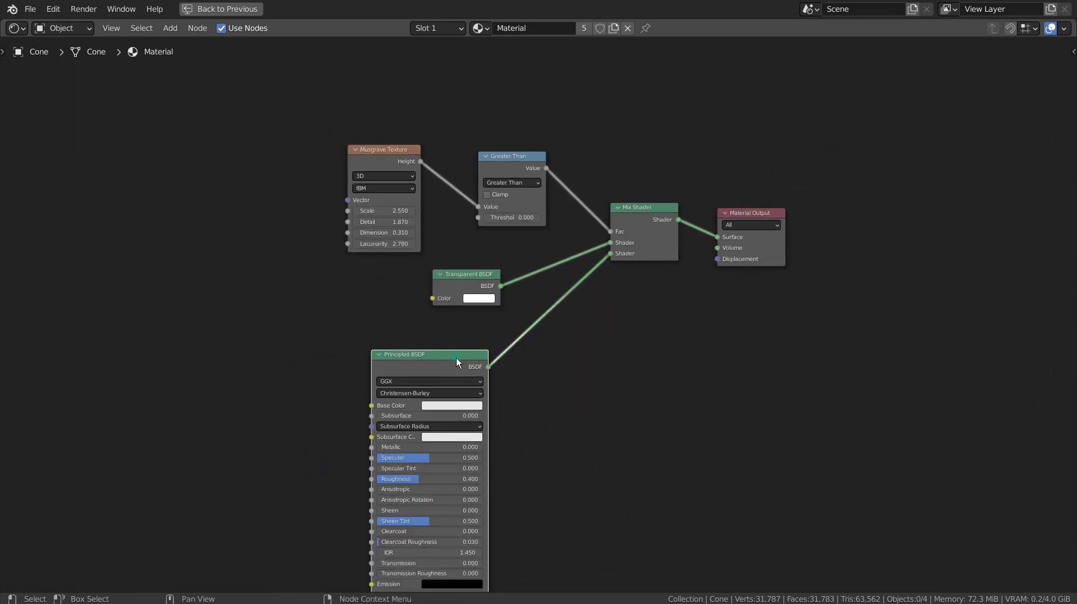
mouse_move(456, 358)
left_mouse_down()
mouse_move(436, 339)
mouse_move(438, 298)
mouse_move(475, 242)
left_mouse_up()
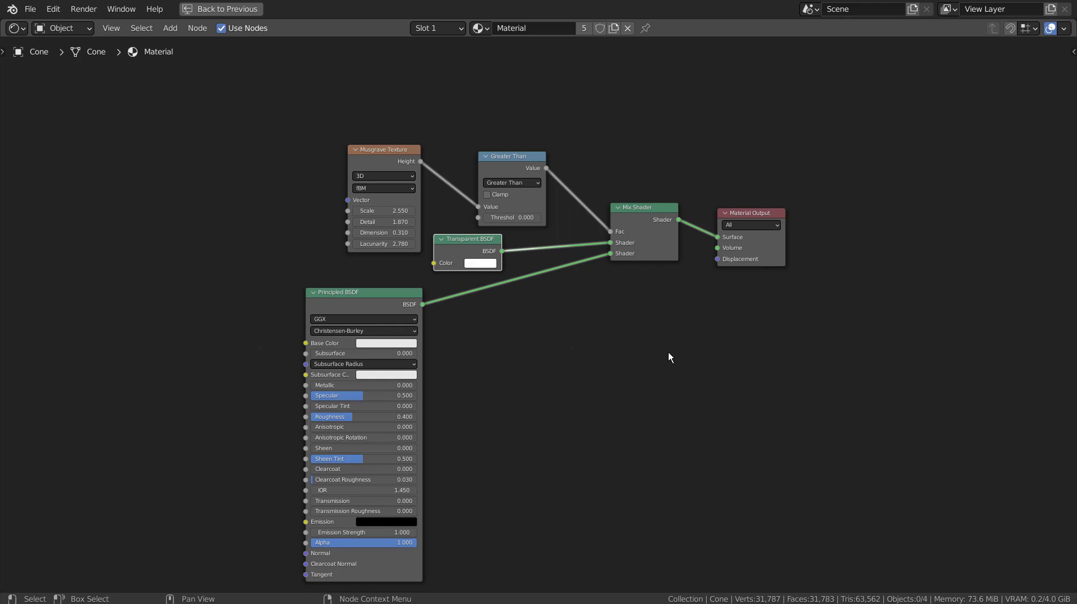
scroll(513, 411, "up", 2)
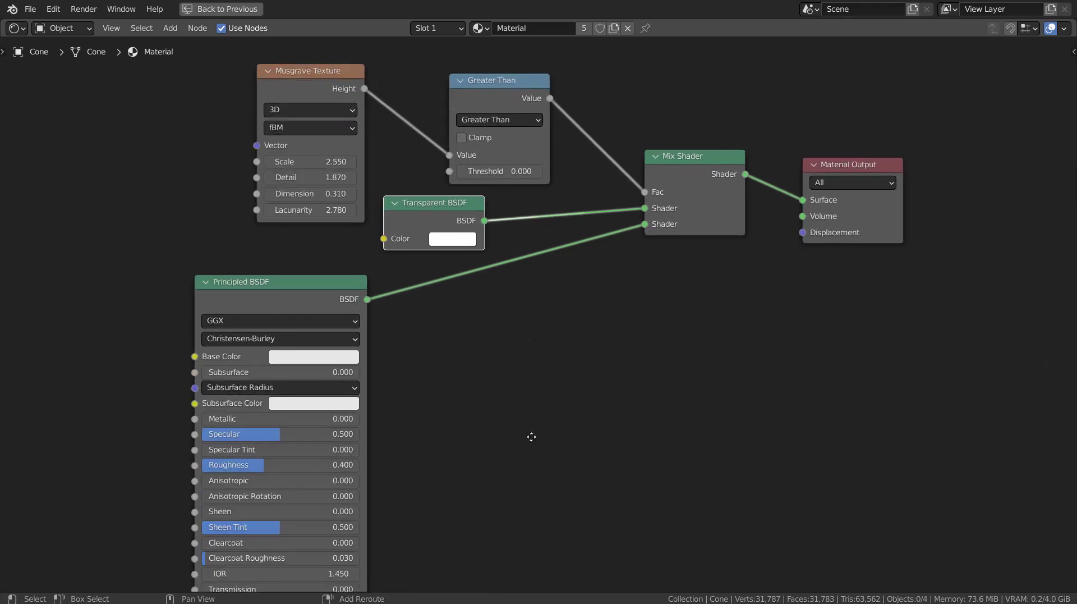
mouse_move(529, 436)
middle_mouse_down()
mouse_move(498, 254)
mouse_move(499, 320)
middle_mouse_up()
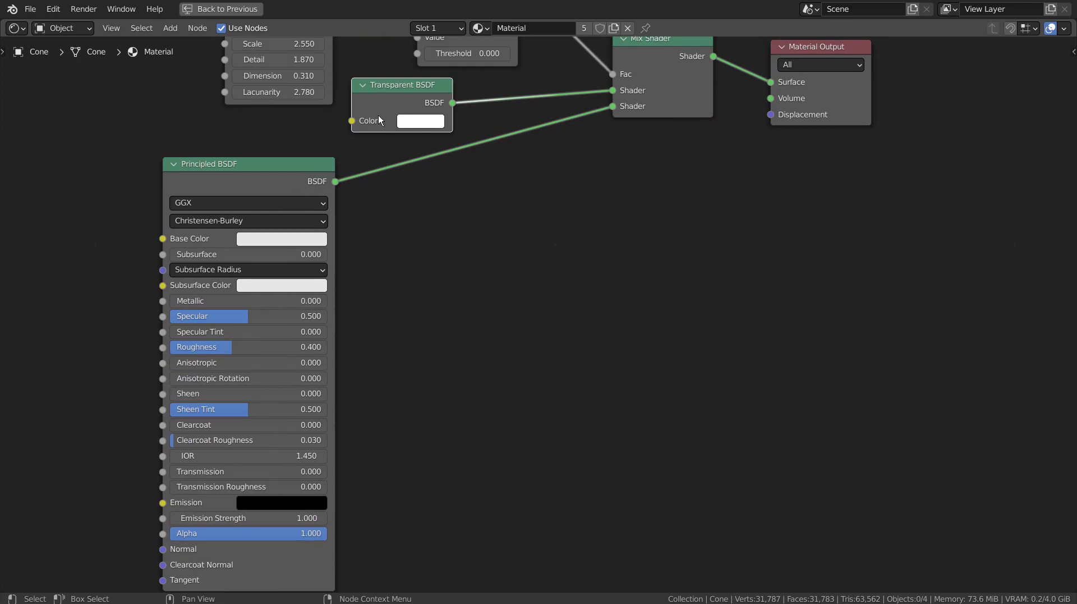
middle_click_drag(458, 154, 537, 384)
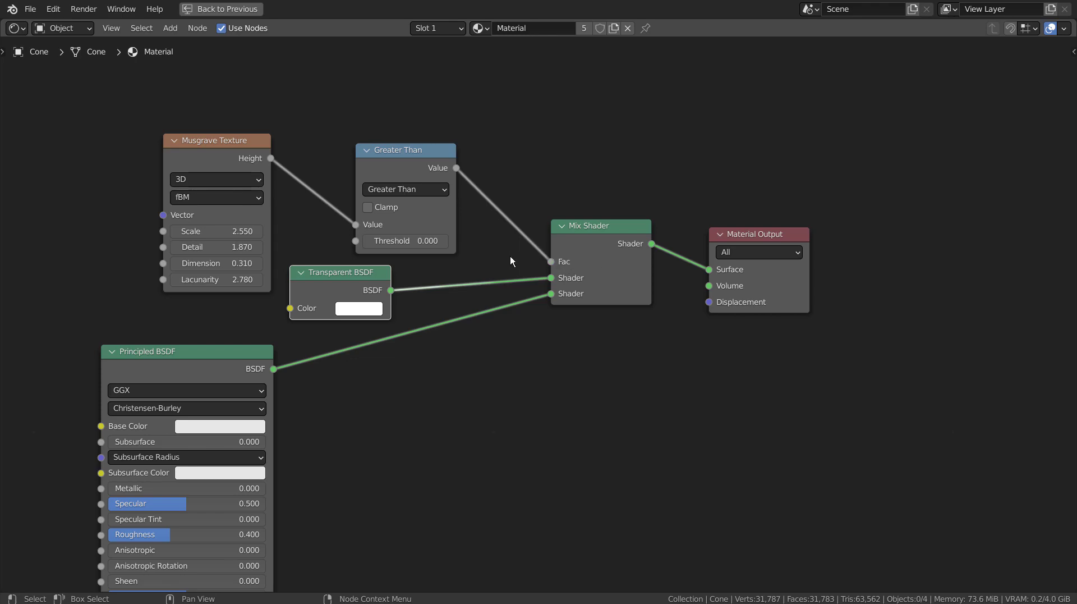
key("ctrl+space")
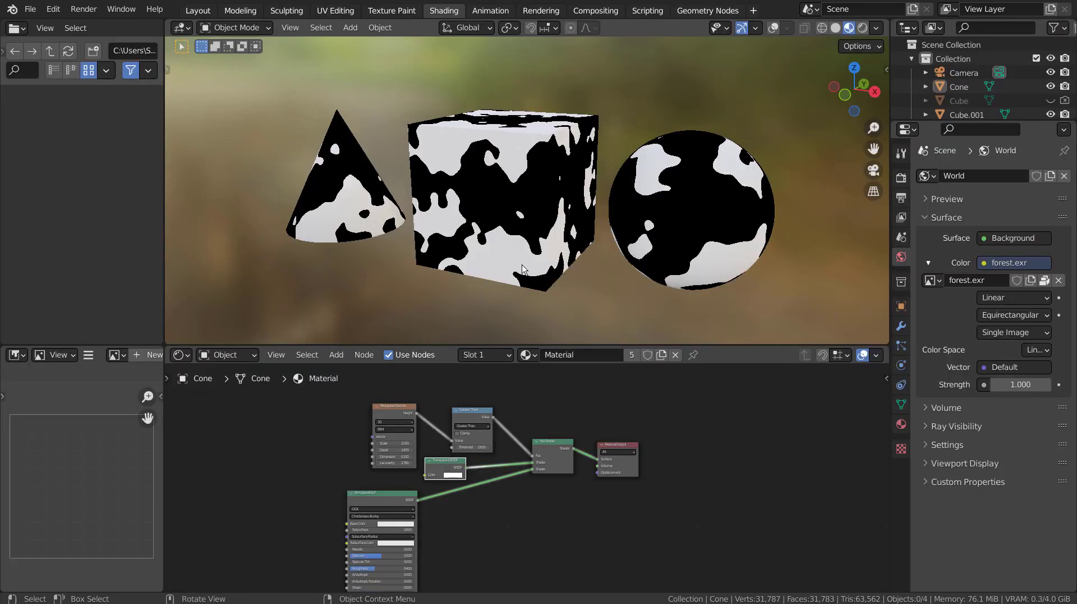
scroll(508, 430, "up", 3)
scroll(505, 430, "up", 2)
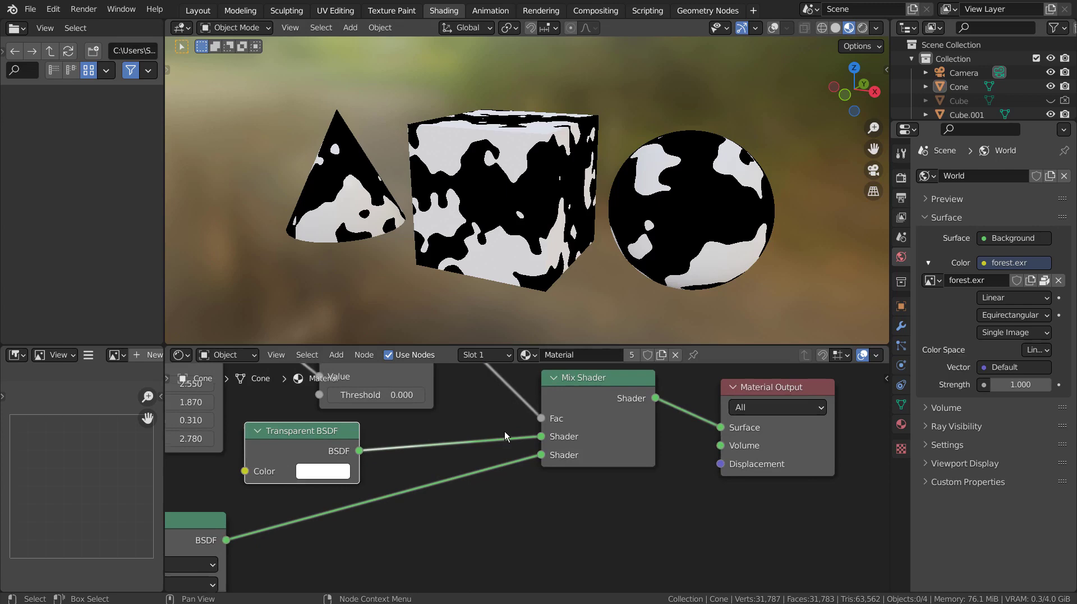
scroll(504, 431, "up", 1)
middle_click_drag(466, 402, 634, 487)
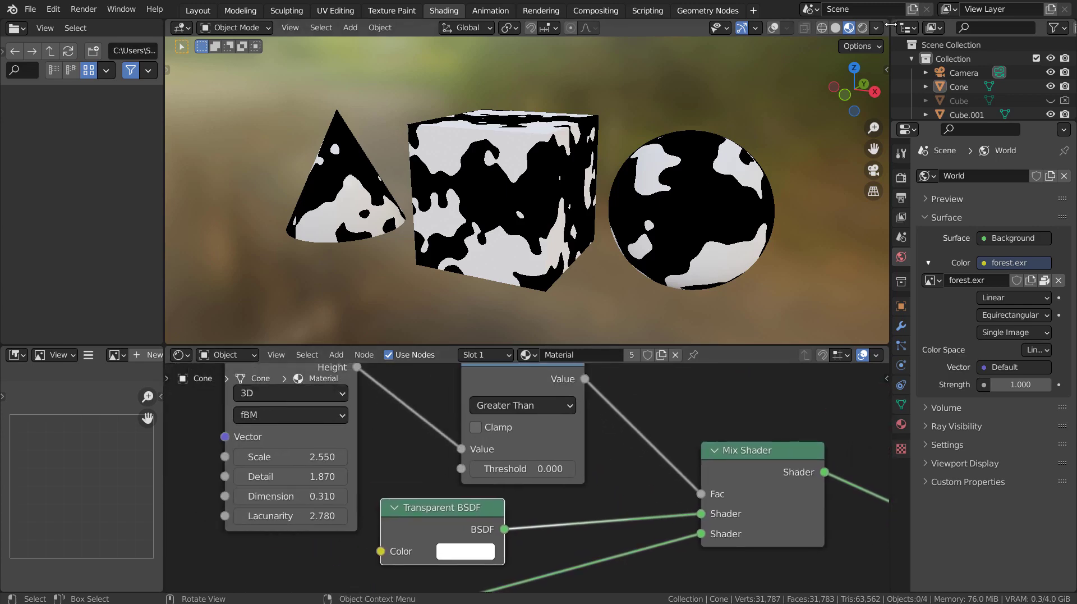
left_click(863, 28)
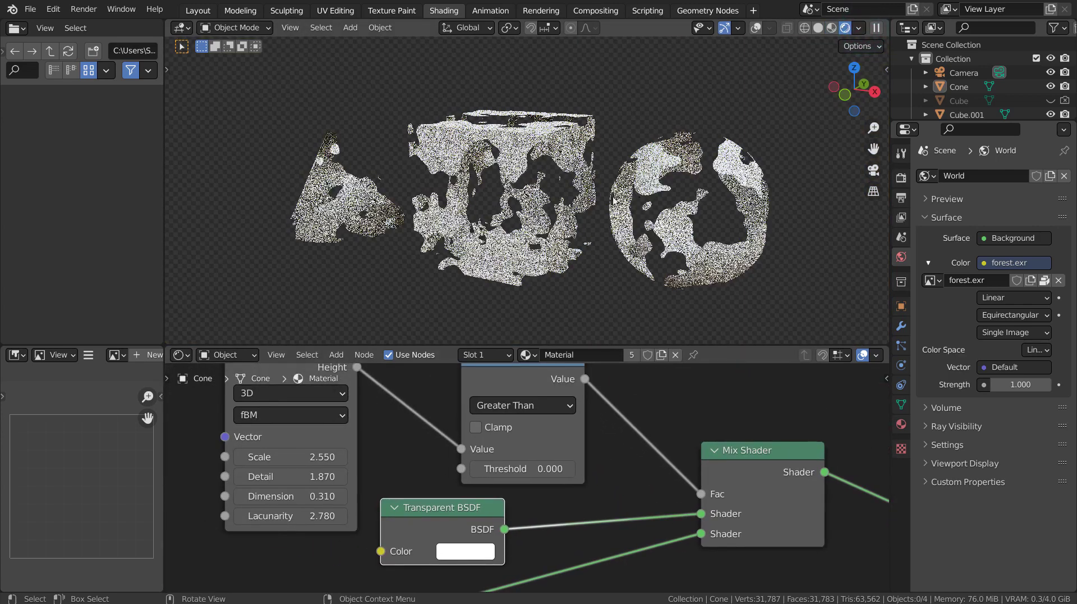
scroll(563, 198, "up", 3)
scroll(563, 198, "up", 1)
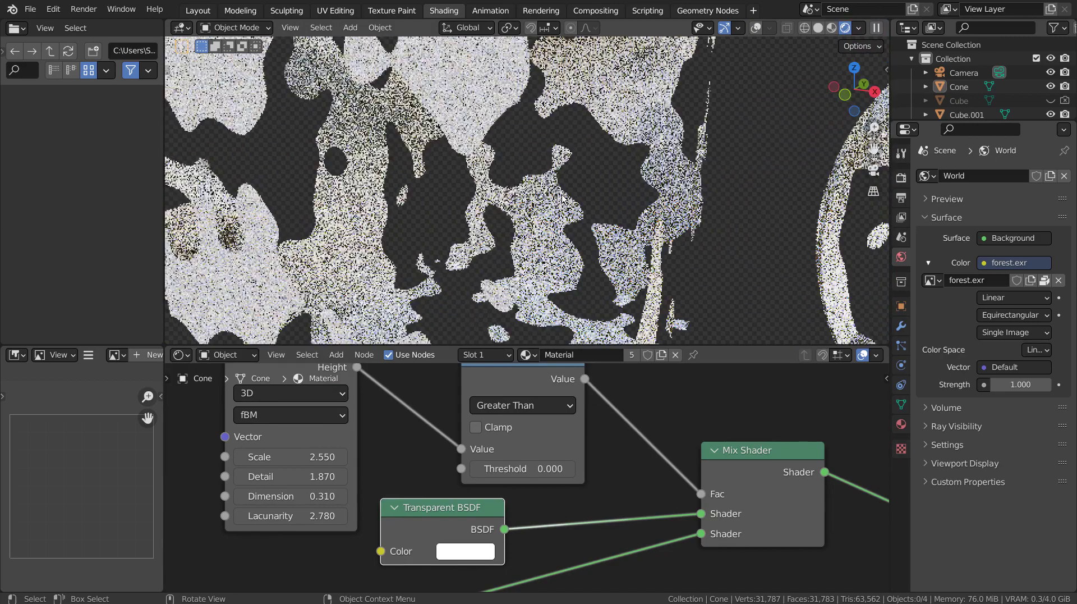
scroll(478, 223, "down", 4)
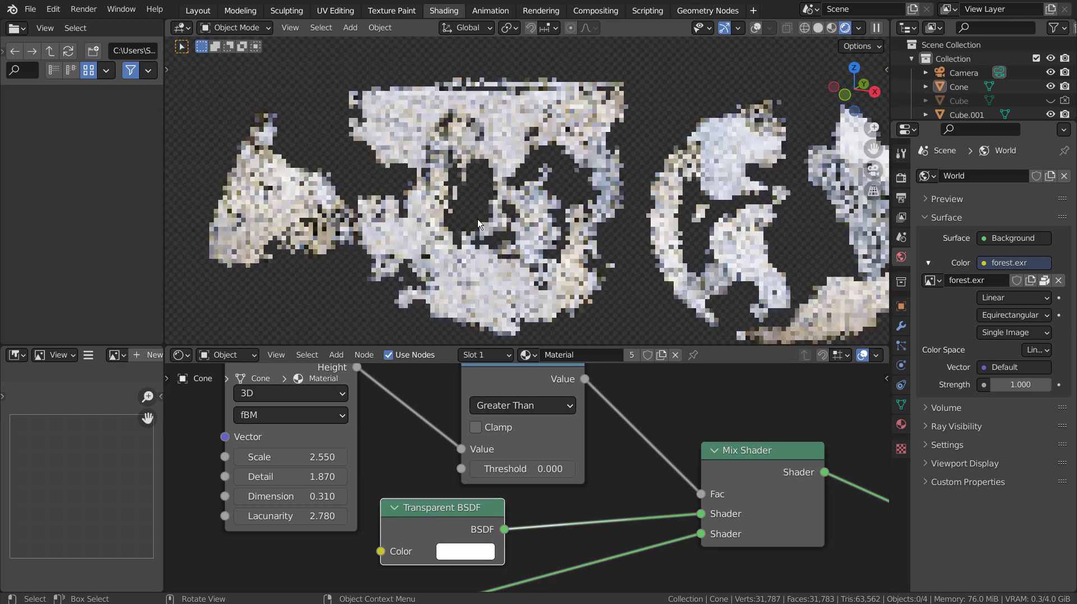
scroll(576, 213, "down", 2)
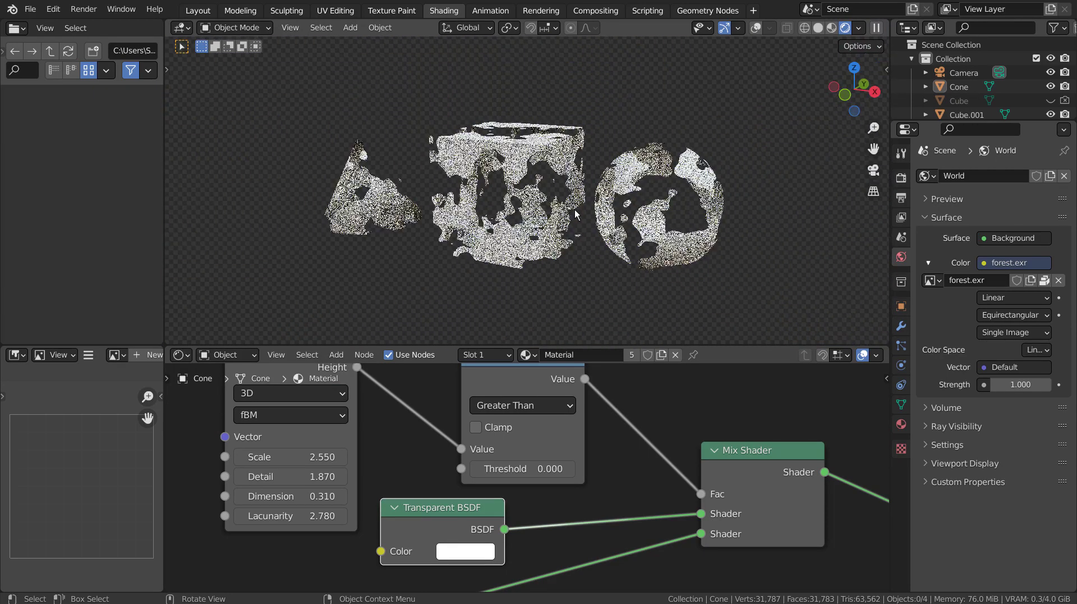
scroll(576, 213, "down", 1)
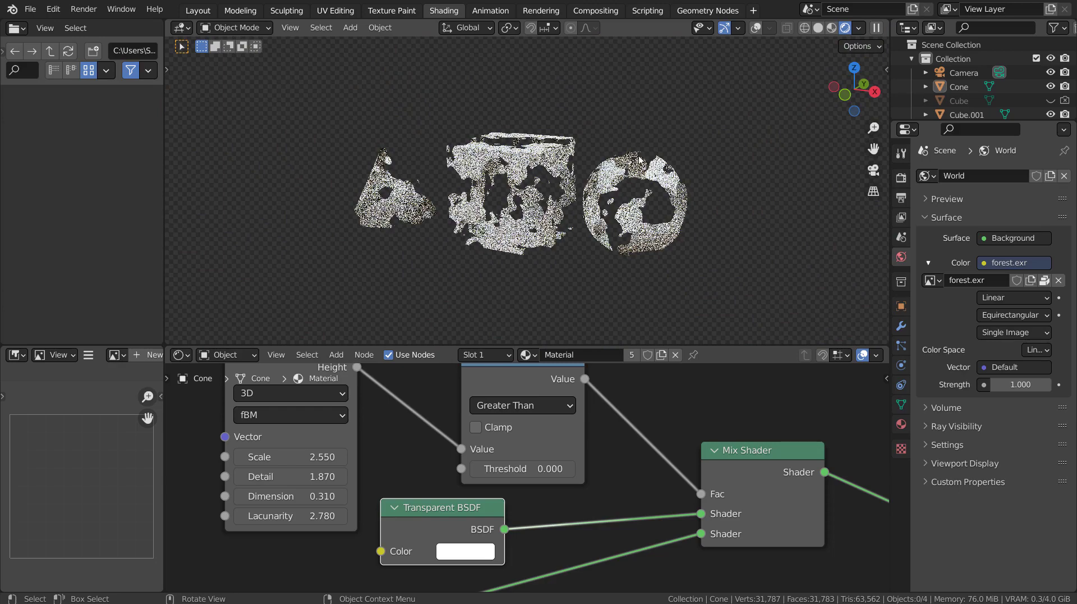
left_click(819, 28)
left_click(850, 29)
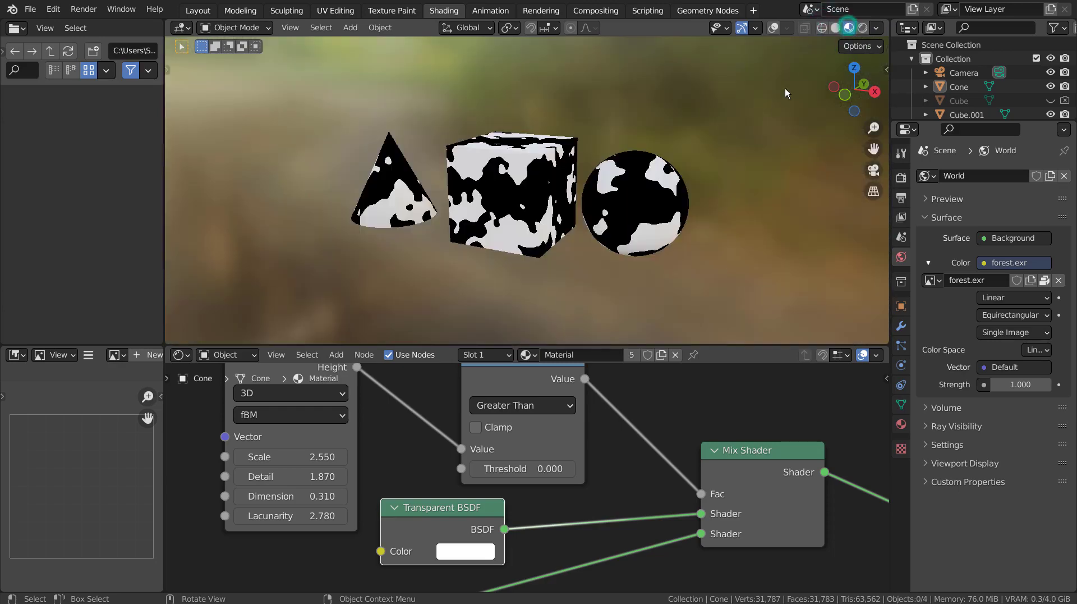
key("KP_0")
key("shift+grave")
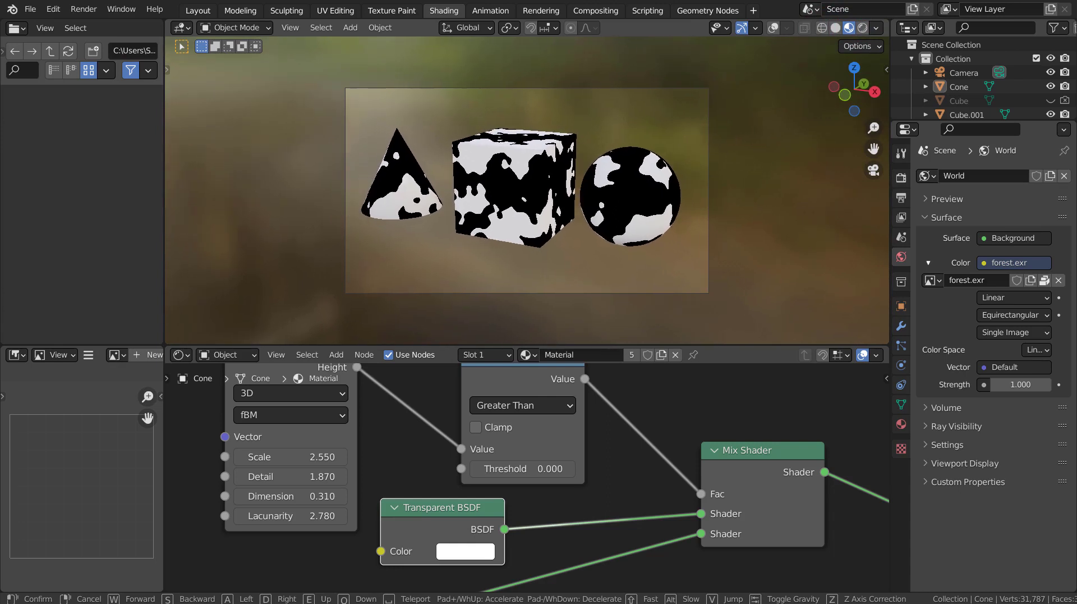
key("Return")
key("n")
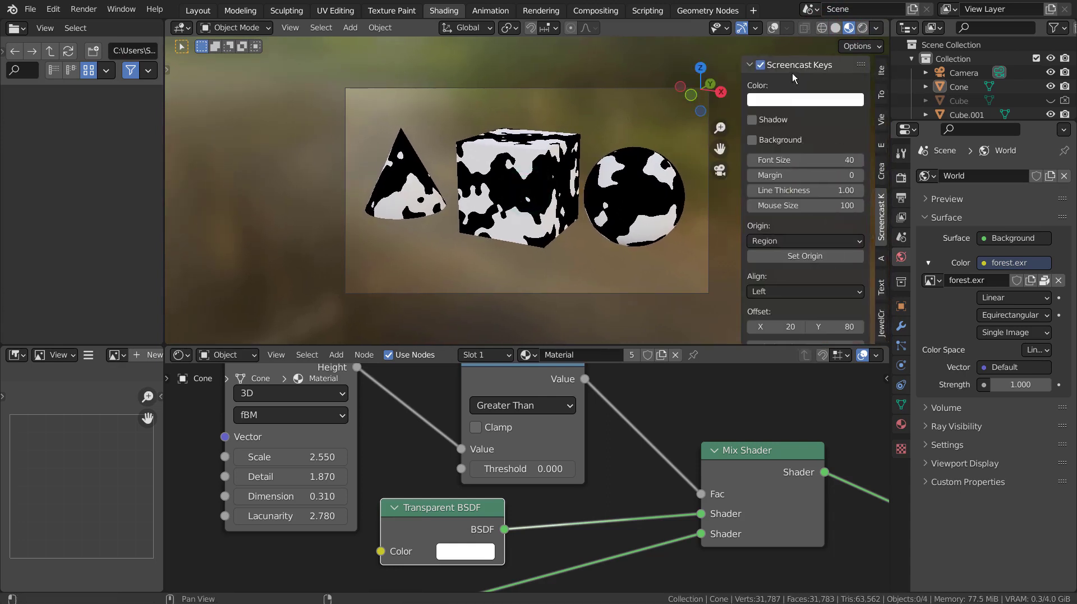
left_click(880, 70)
scroll(819, 122, "up", 1)
key("n")
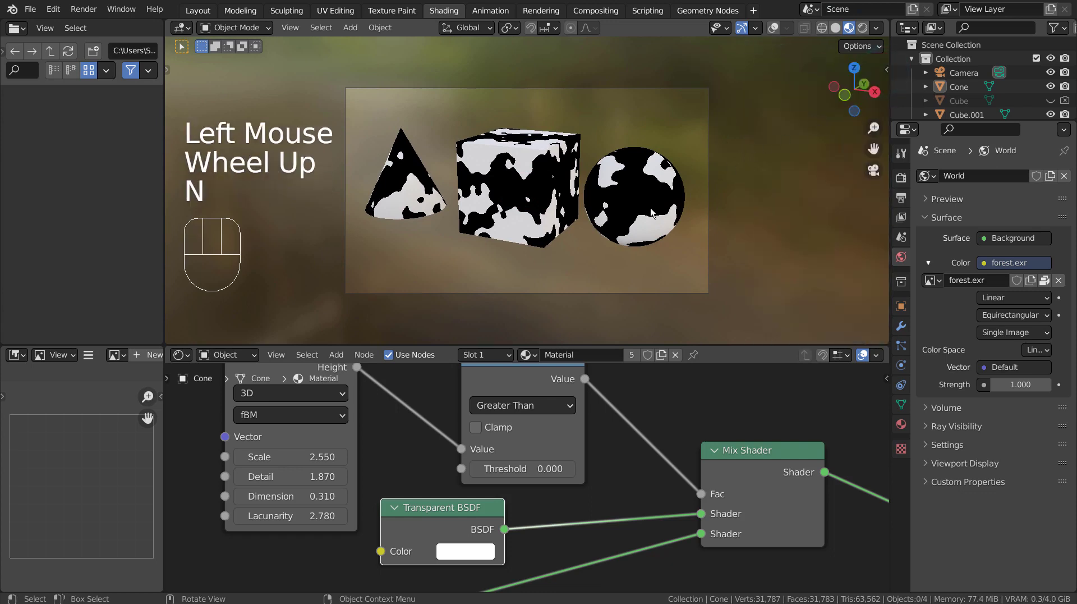
middle_click(651, 212)
scroll(651, 212, "up", 1)
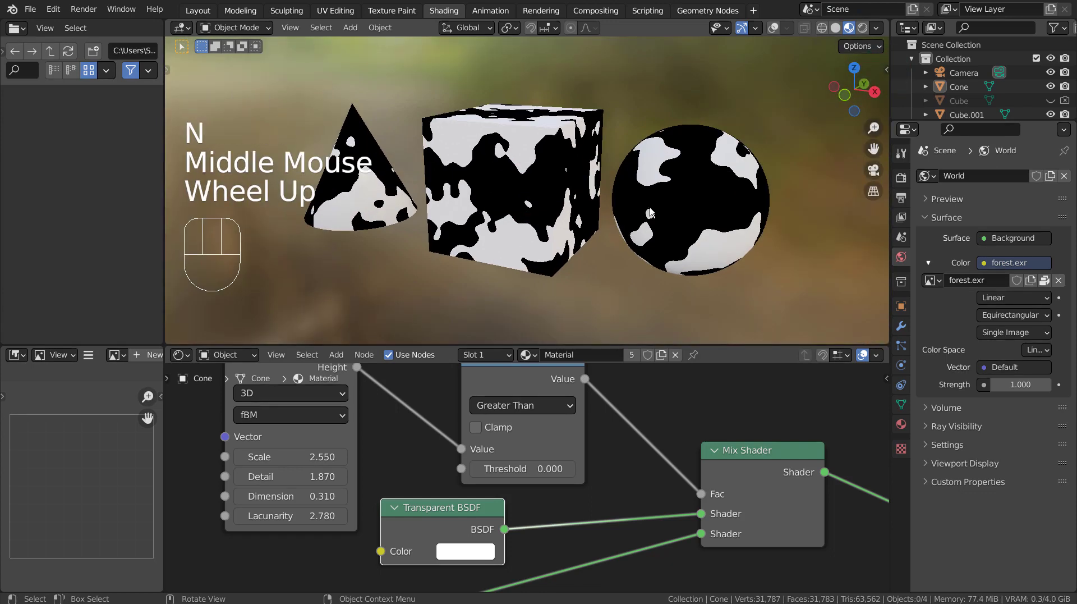
scroll(371, 446, "down", 3)
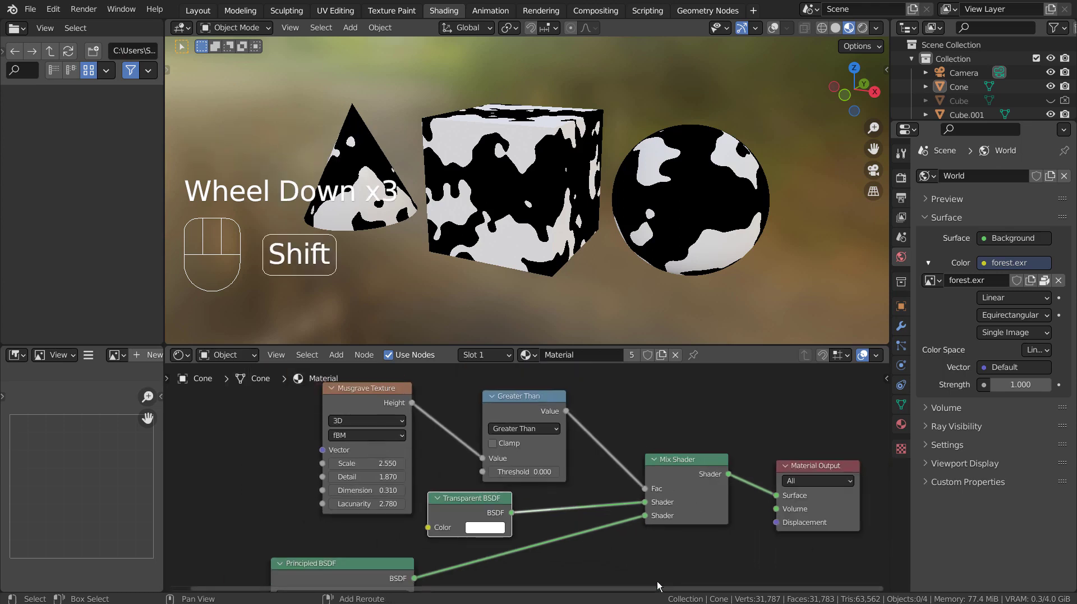
mouse_move(656, 584)
middle_mouse_down("shift")
mouse_move(551, 467)
mouse_move(611, 453)
mouse_move(581, 435)
mouse_move(560, 525)
middle_mouse_up("shift")
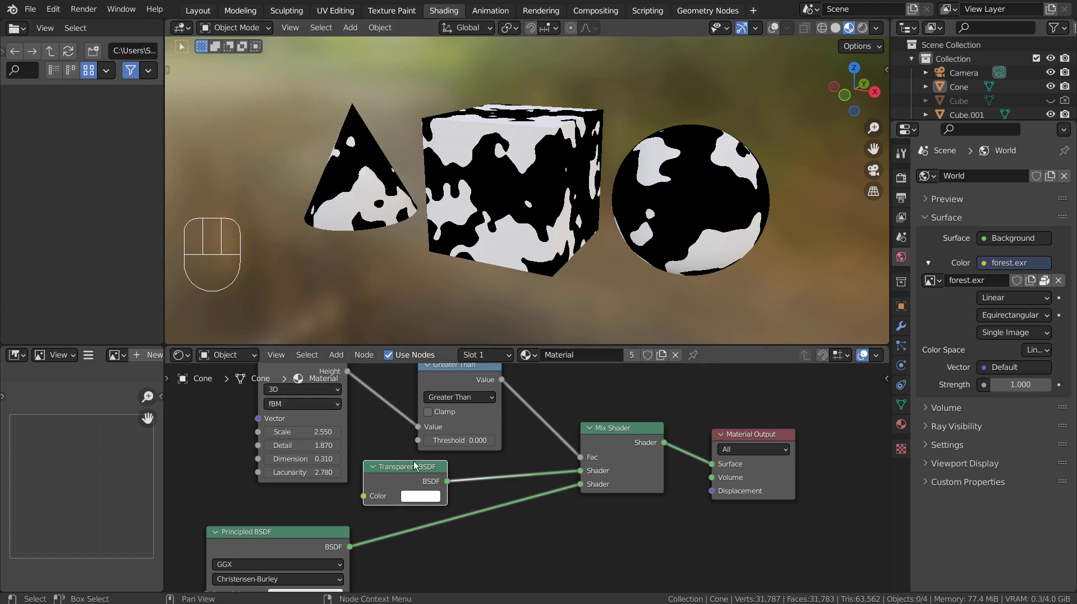
middle_click_drag(320, 566, 393, 468, "shift")
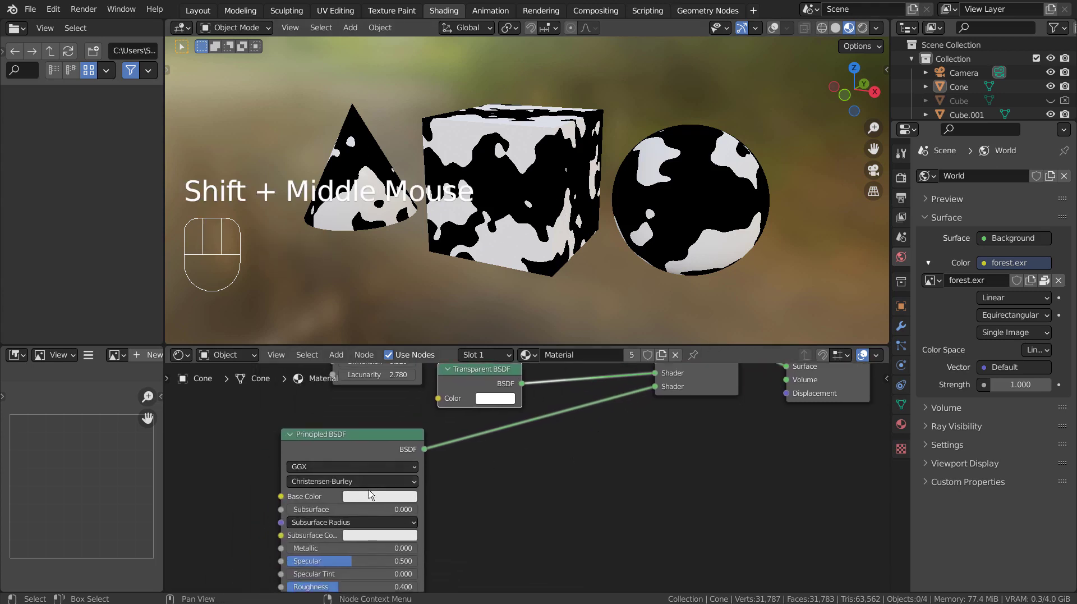
left_click(369, 495)
left_click_drag(376, 395, 409, 374)
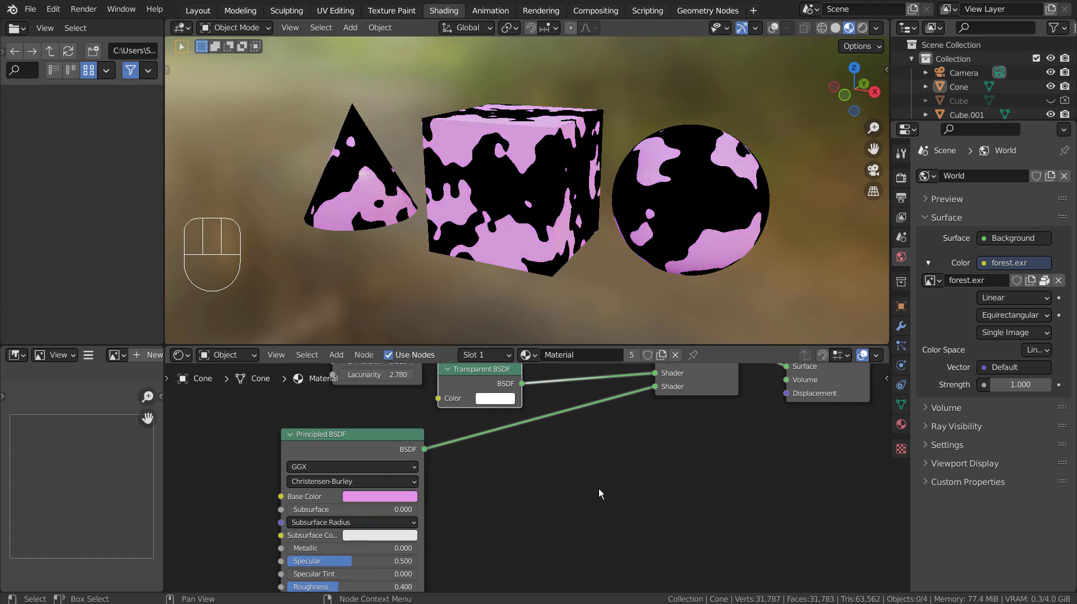
key("ctrl+z")
middle_click_drag(645, 466, 527, 549, "shift")
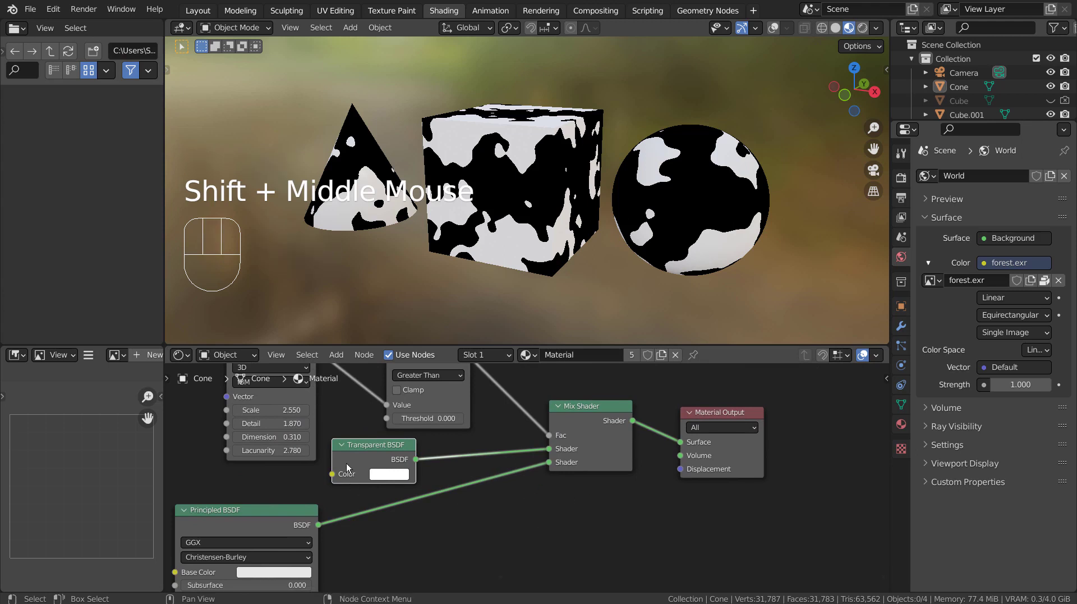
left_click(280, 513)
key("shift+d")
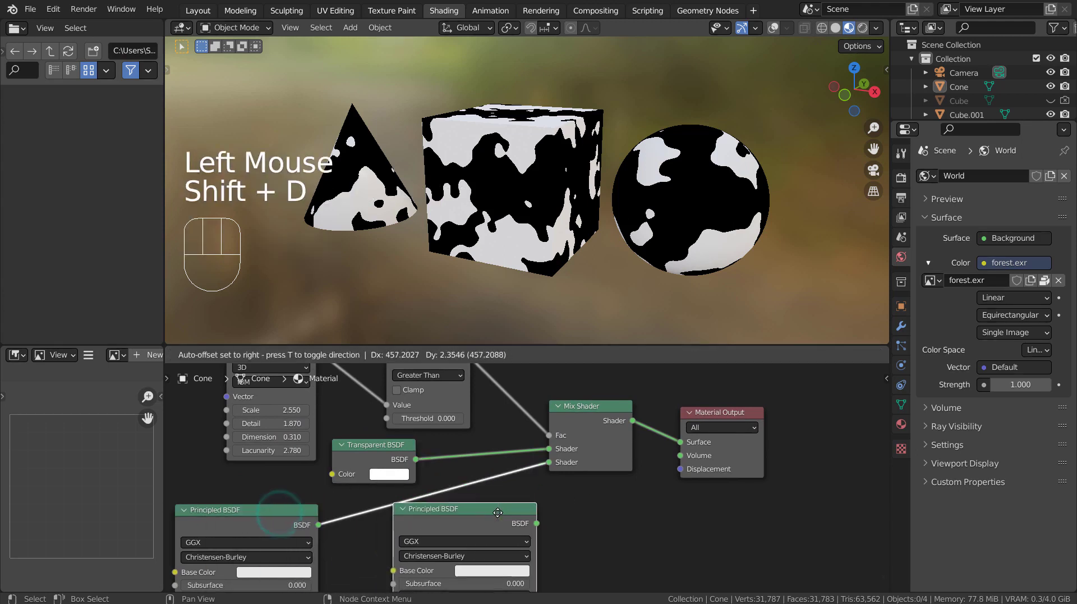
left_click(466, 524)
left_click_drag(504, 534, 552, 449)
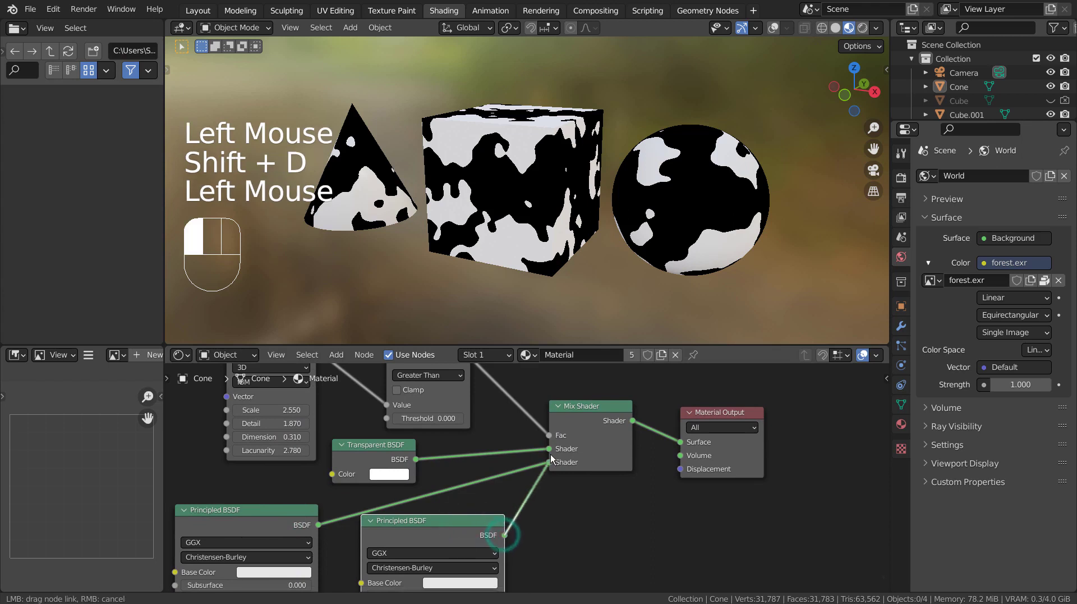
middle_click_drag(610, 525, 598, 431, "shift")
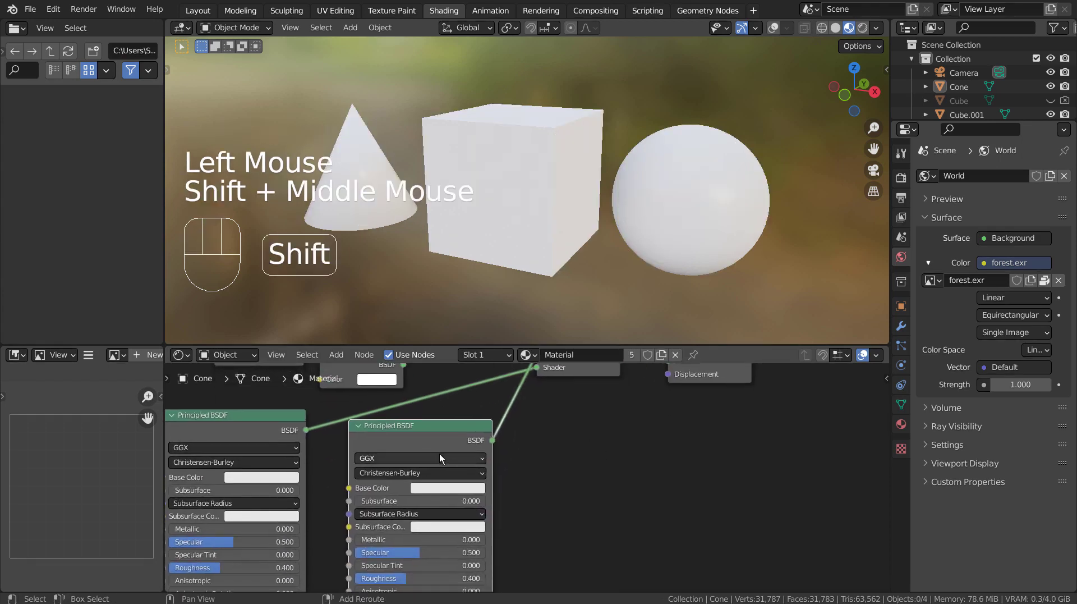
left_click(425, 487)
left_click(446, 345)
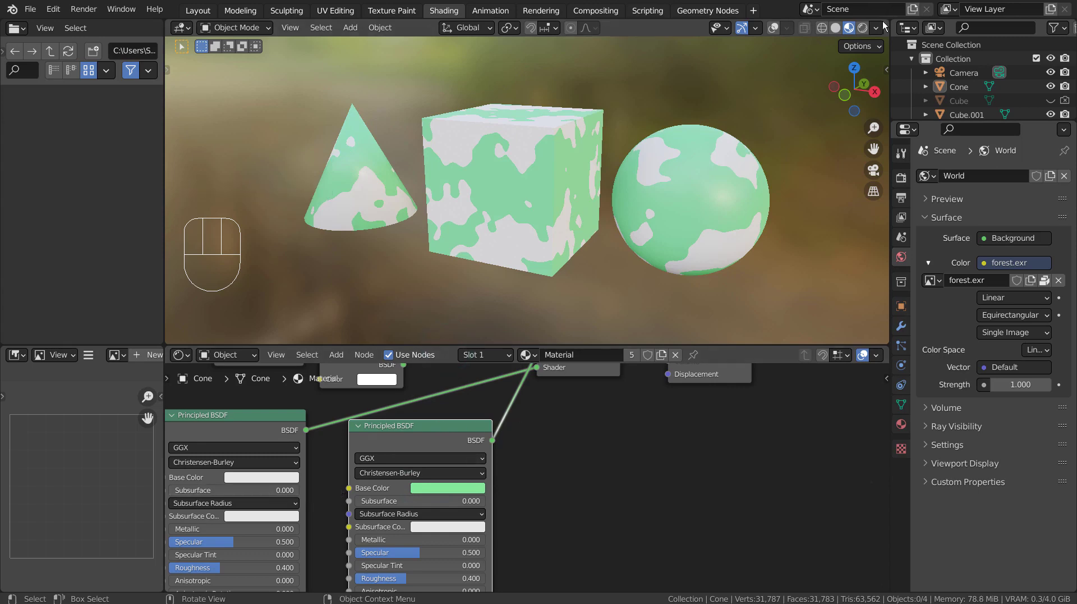
left_click(863, 28)
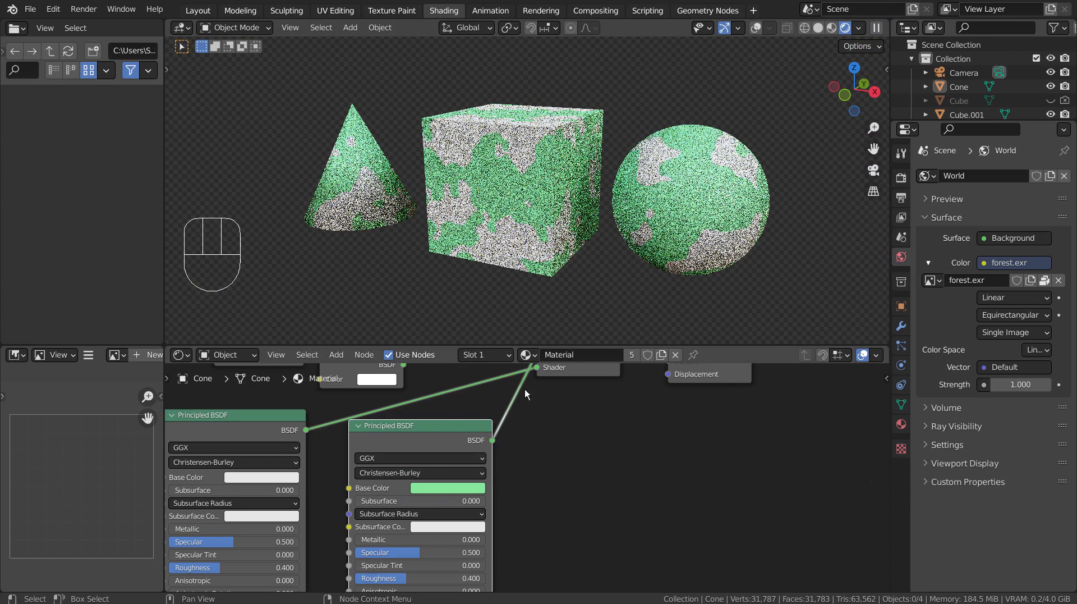
key("ctrl+z")
key("ctrl+z")
key("ctrl+z")
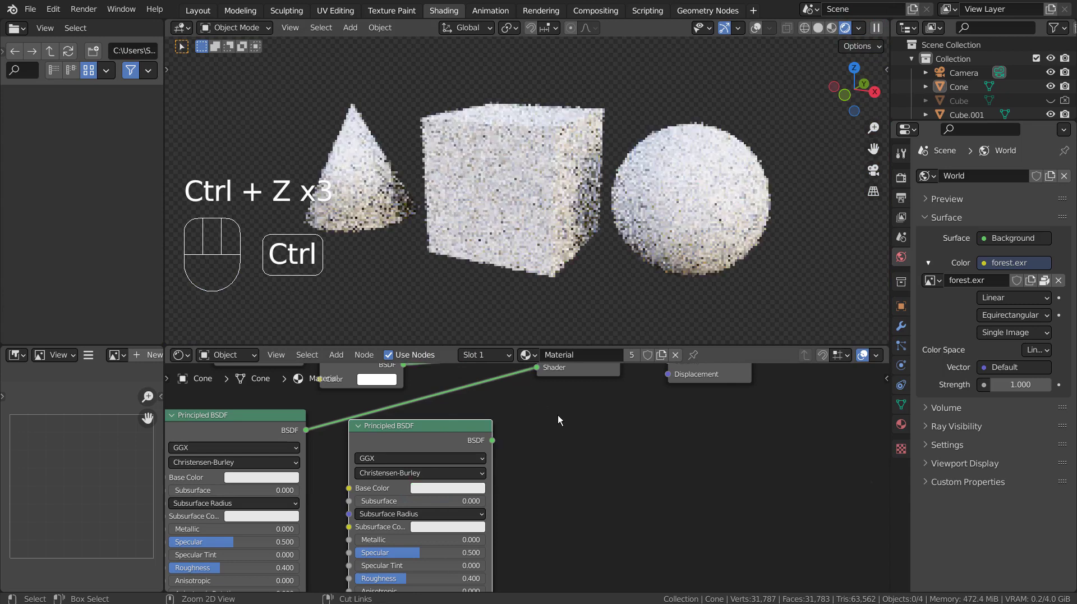
key("ctrl+z")
middle_click_drag(572, 418, 562, 475, "shift")
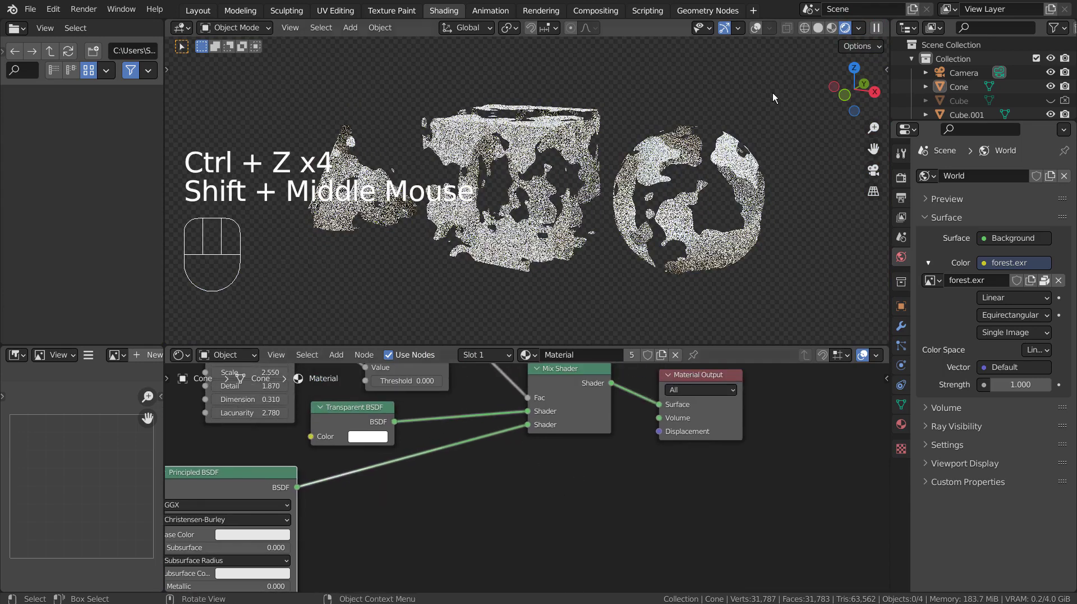
left_click(831, 28)
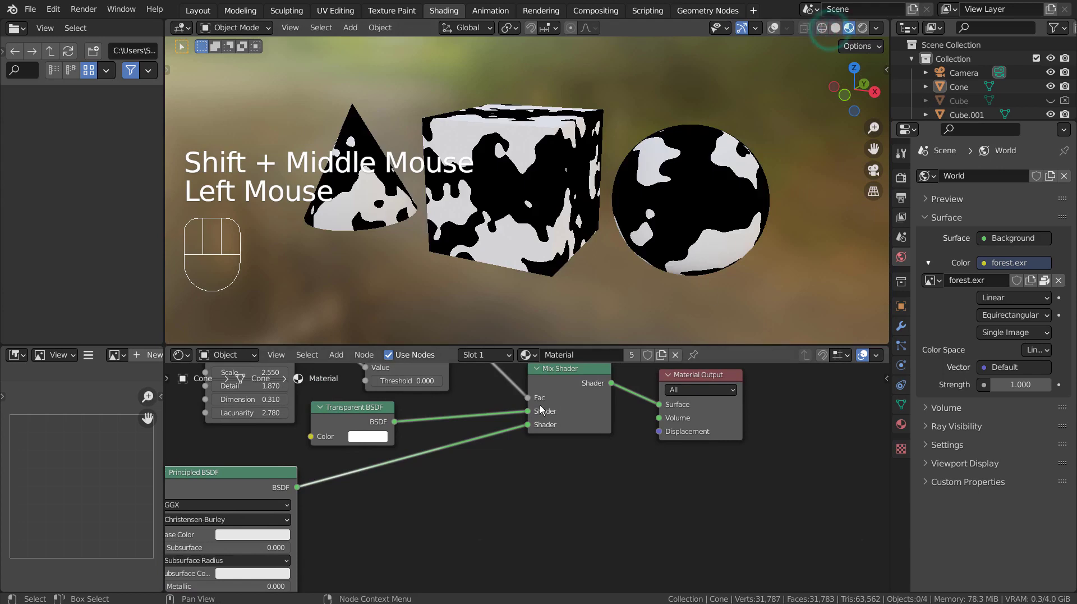
mouse_move(488, 446)
middle_mouse_down("shift")
mouse_move(596, 489)
mouse_move(588, 474)
middle_mouse_up("shift")
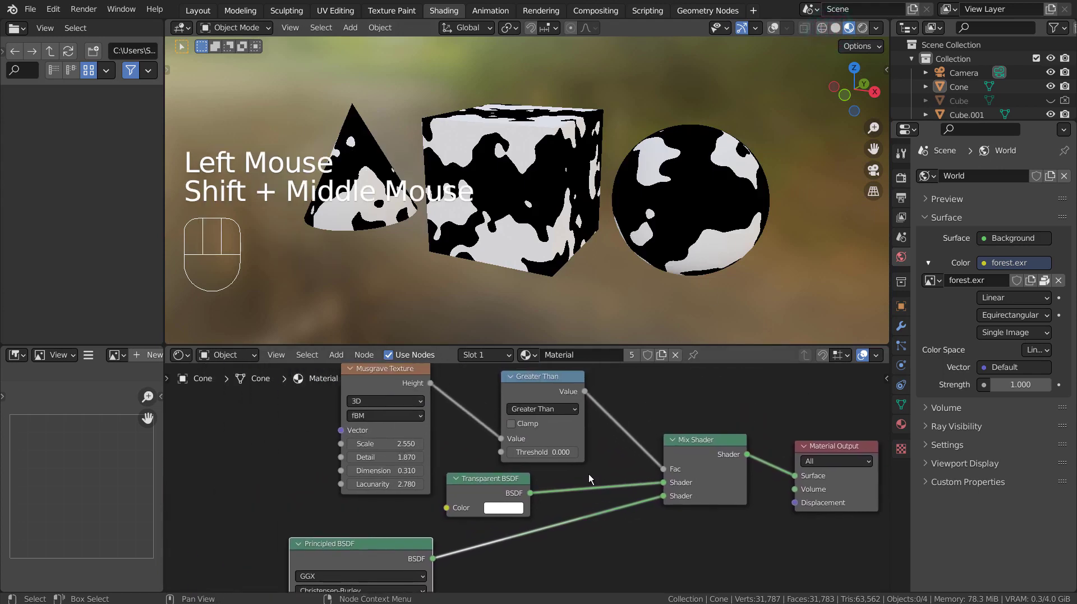
Step: Link Musgrave Height straight to the Mix Shader factor, trying Scale and Dimension values, undoing back to Scale 2.55
scroll(603, 426, "up", 3)
mouse_move(604, 427)
middle_mouse_down("shift")
mouse_move(647, 435)
mouse_move(559, 473)
middle_mouse_up("shift")
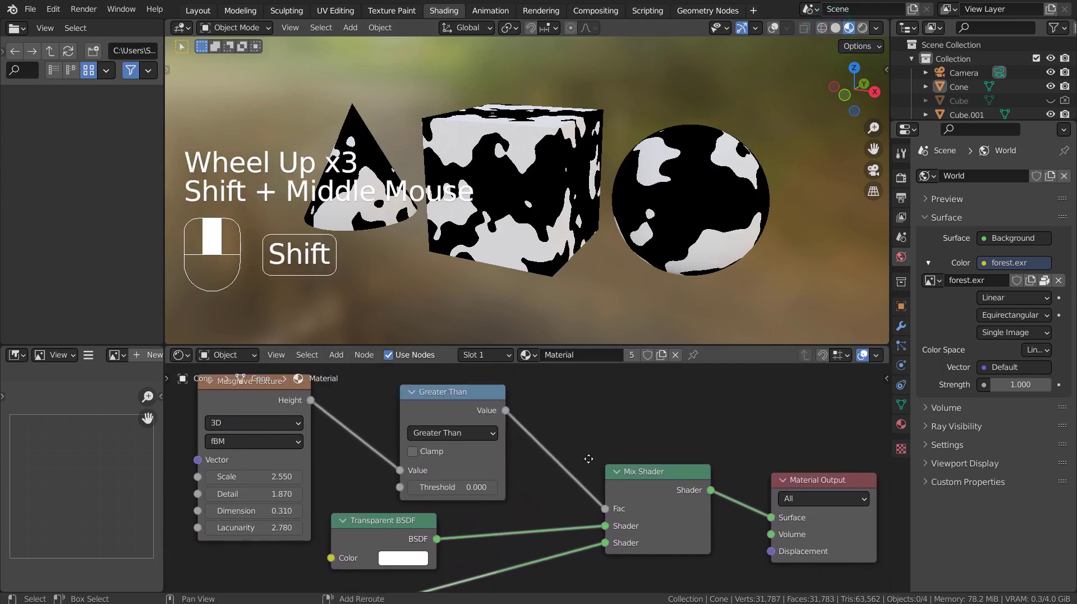
left_click_drag(401, 472, 607, 508)
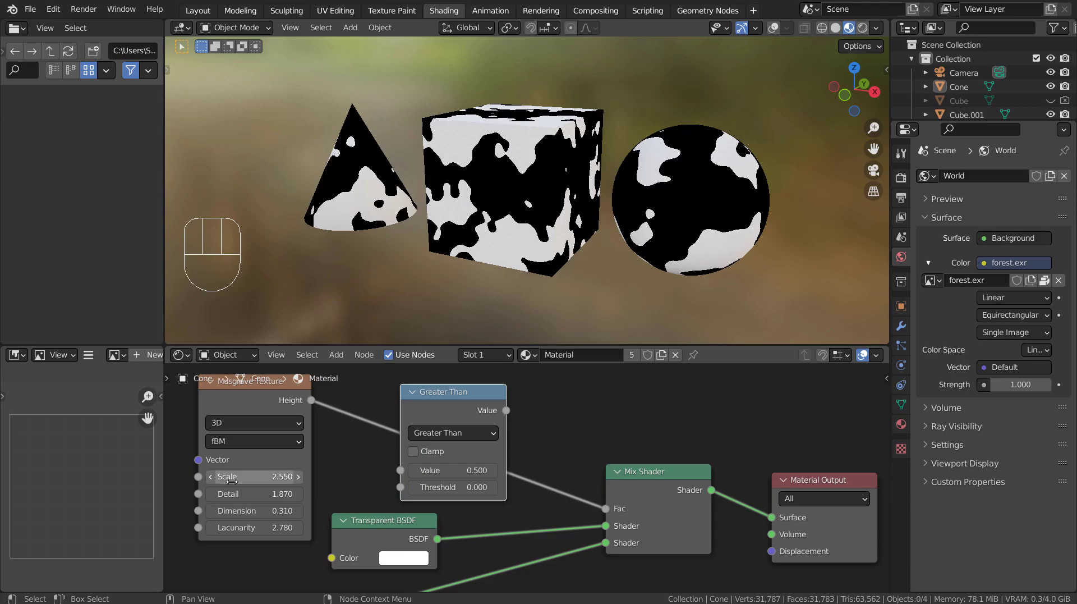
mouse_move(225, 476)
left_mouse_down()
mouse_move(297, 476)
mouse_move(227, 476)
mouse_move(269, 494)
left_mouse_up()
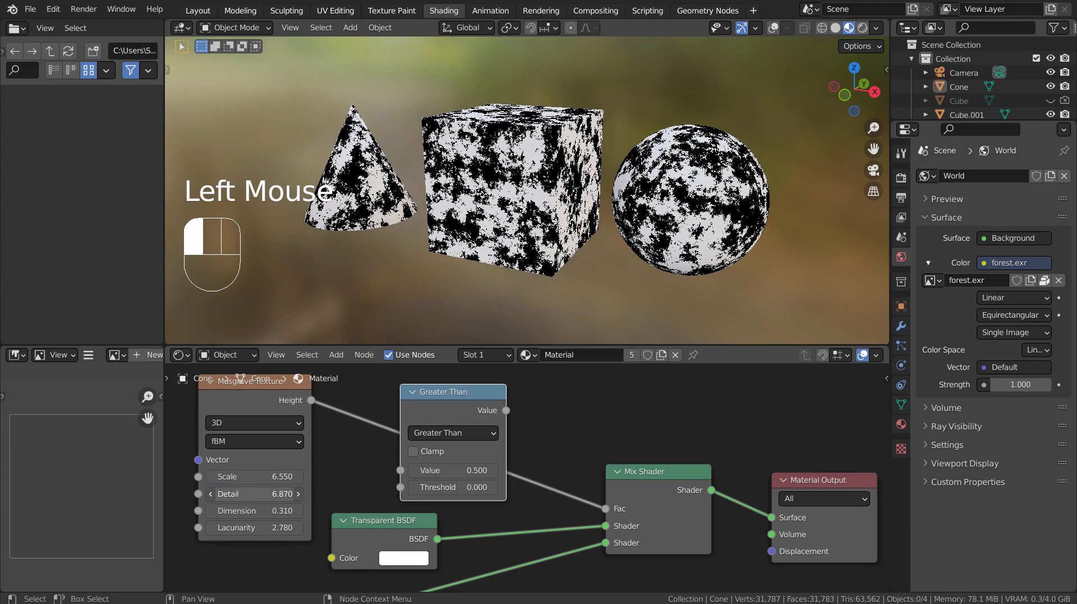
key("ctrl+z")
key("ctrl+z")
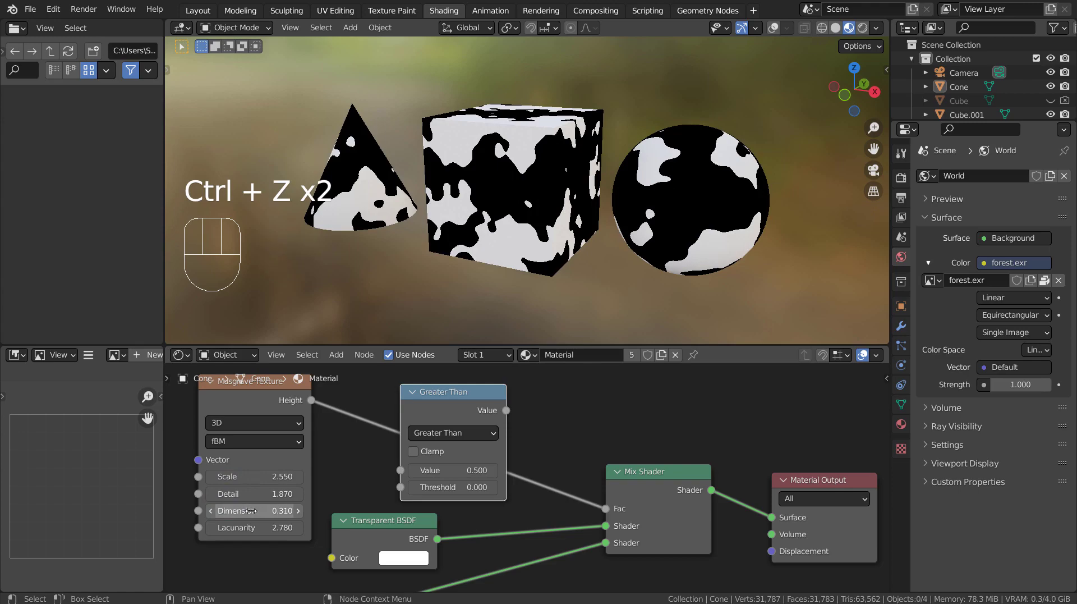
mouse_move(251, 510)
left_mouse_down()
mouse_move(337, 527)
mouse_move(224, 528)
left_mouse_up()
key("ctrl+z")
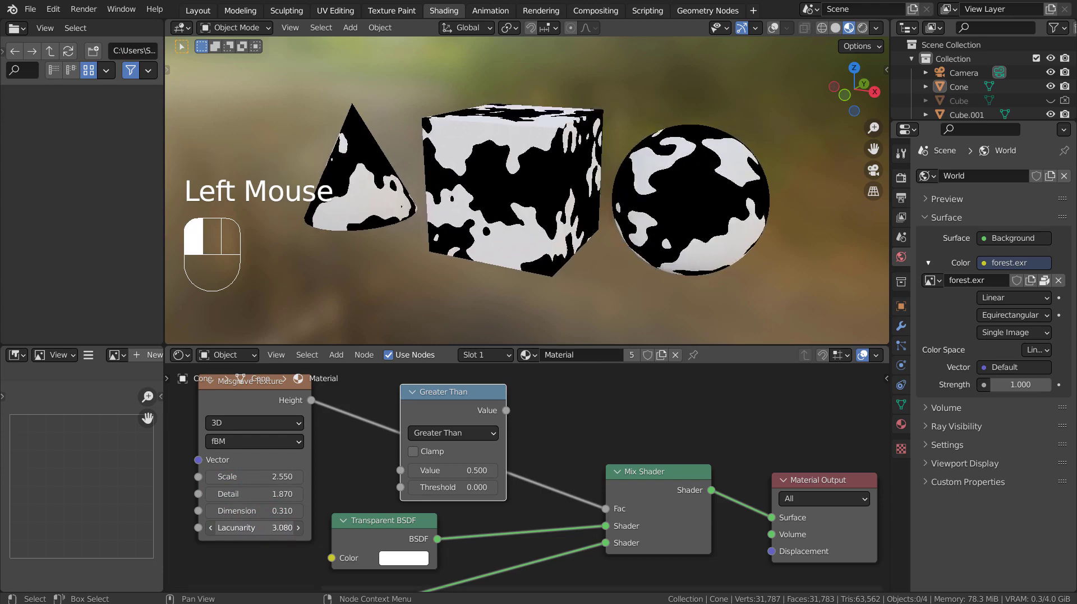
Step: Insert the Greater Than node between Height and Fac, with threshold -0.02 and Musgrave Scale 3.54
key("ctrl+z")
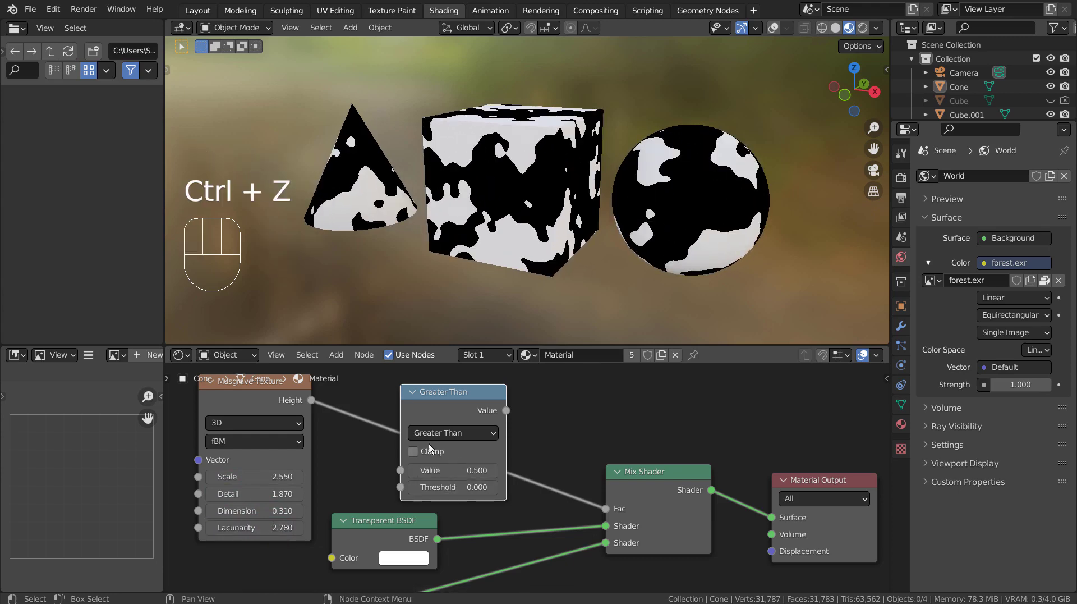
left_click_drag(313, 408, 325, 451)
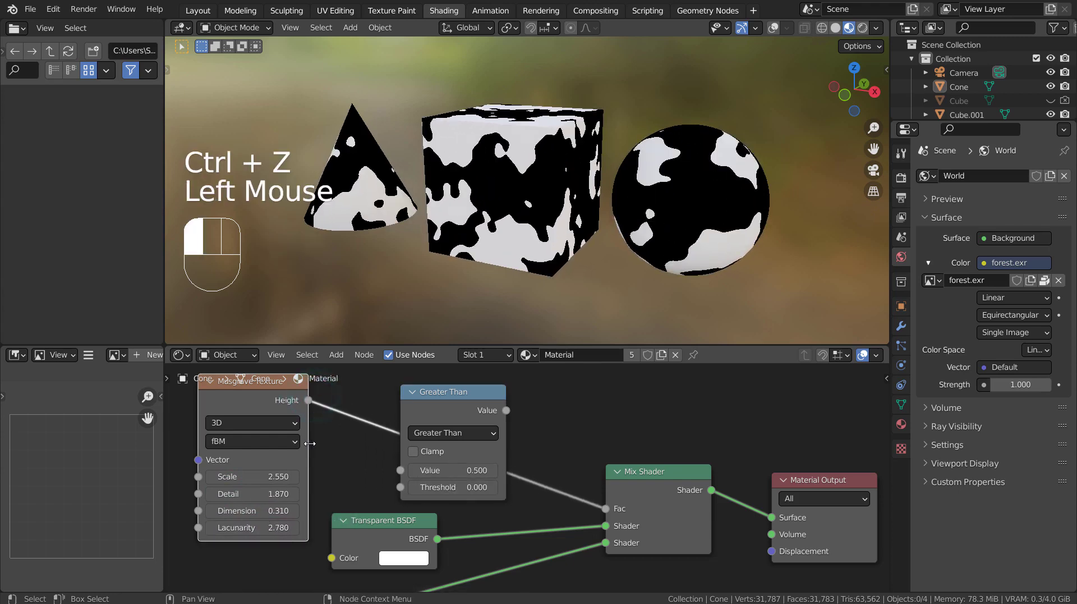
key("ctrl+z")
key("ctrl+z")
key("ctrl+z")
key("ctrl+z")
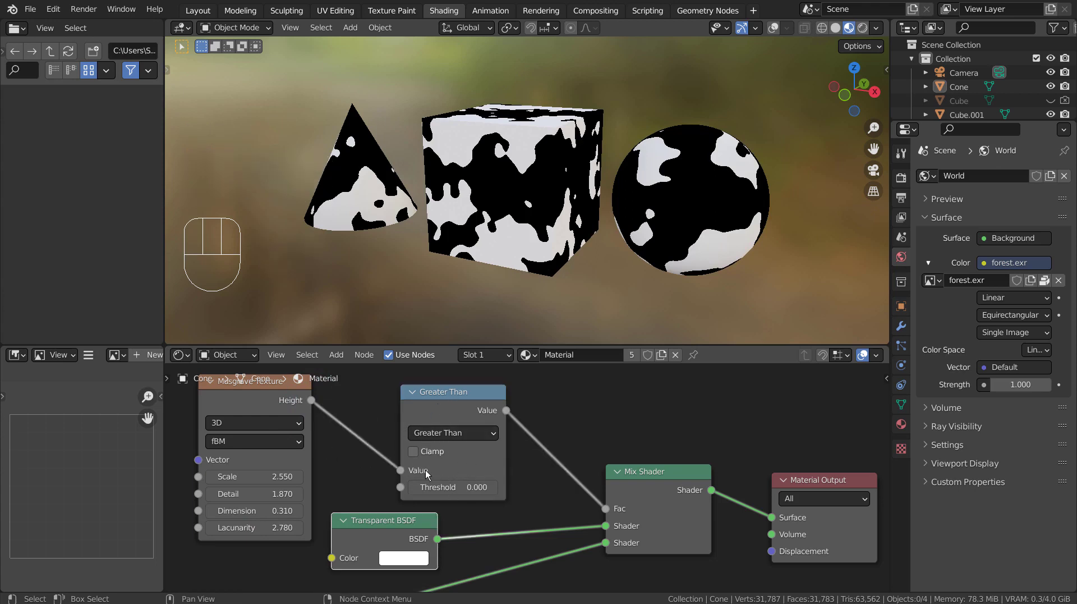
left_click_drag(435, 486, 437, 486, "shift")
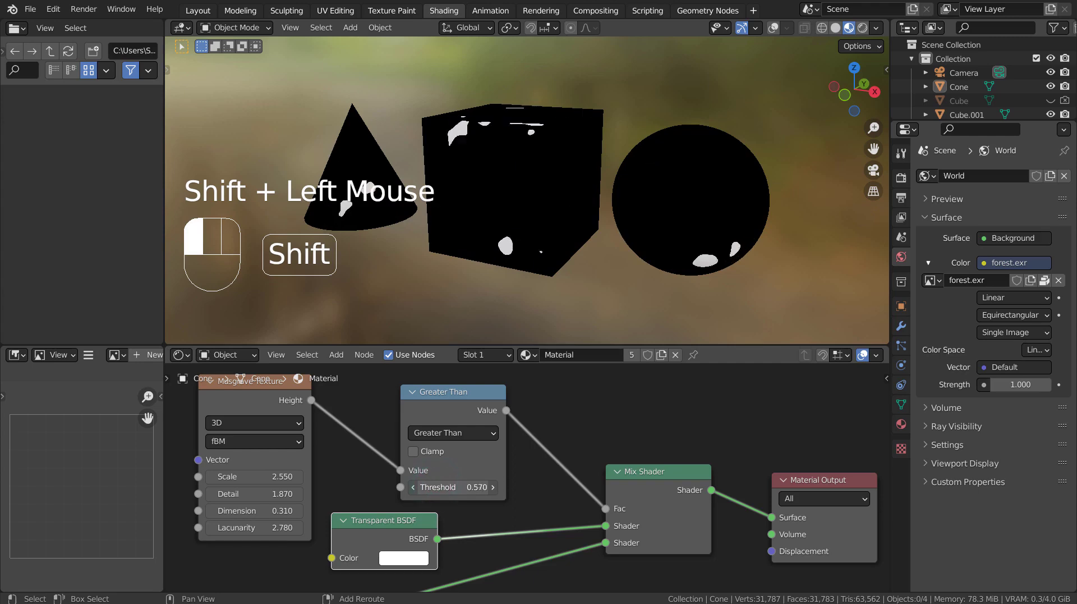
left_click_drag(449, 486, 443, 487, "shift")
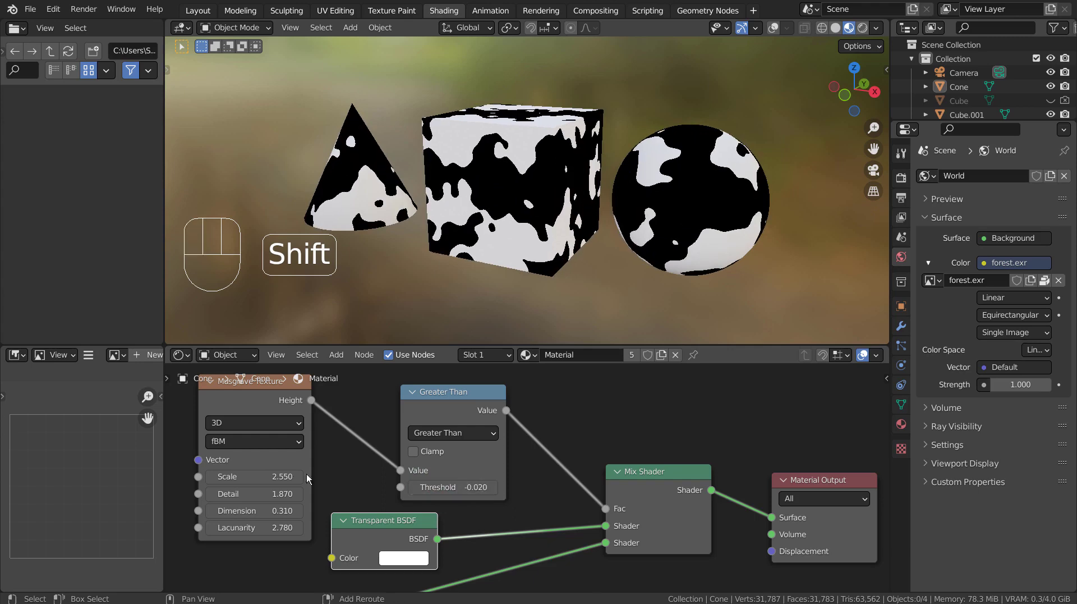
left_click_drag(286, 476, 342, 476, "shift")
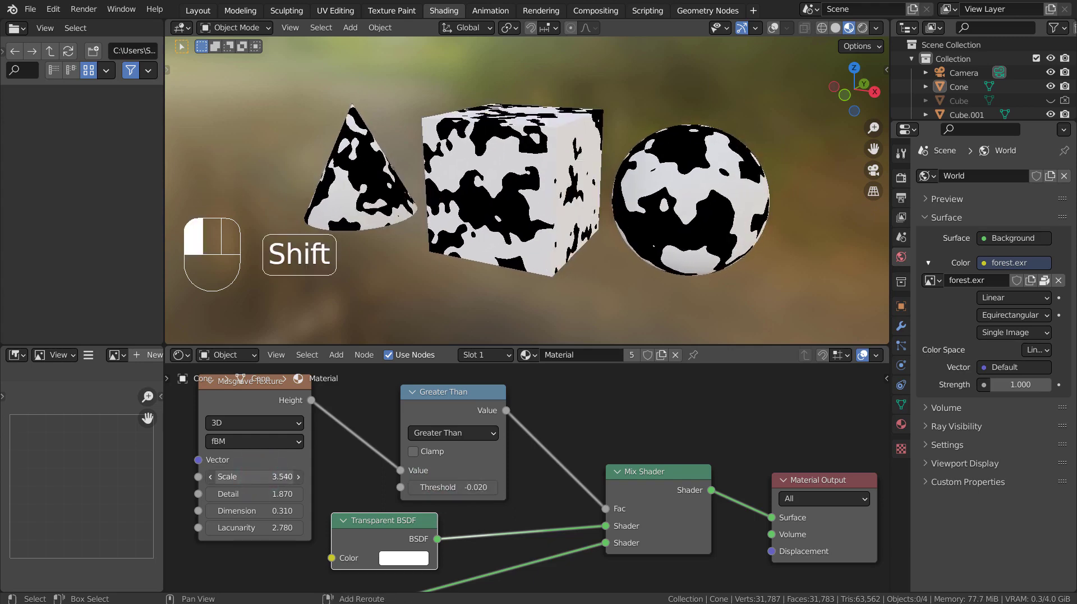
Step: Trial Musgrave Scale, Detail and Dimension changes, undoing them back to Scale 2.55
mouse_move(343, 477)
left_mouse_down("shift")
mouse_move(251, 476)
mouse_move(358, 494)
left_mouse_up("shift")
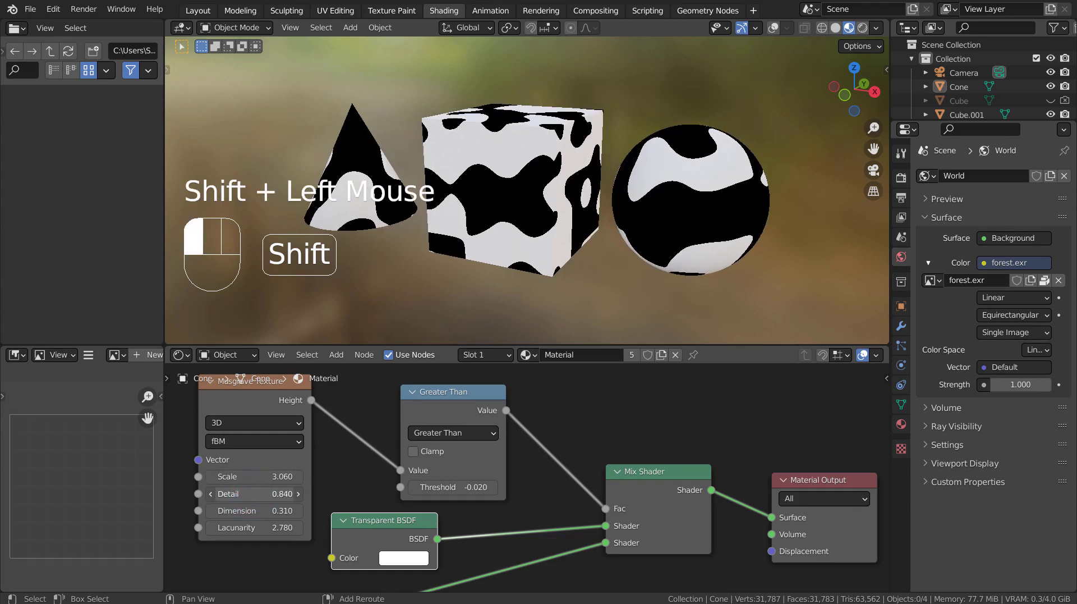
left_click_drag(255, 494, 359, 493, "shift")
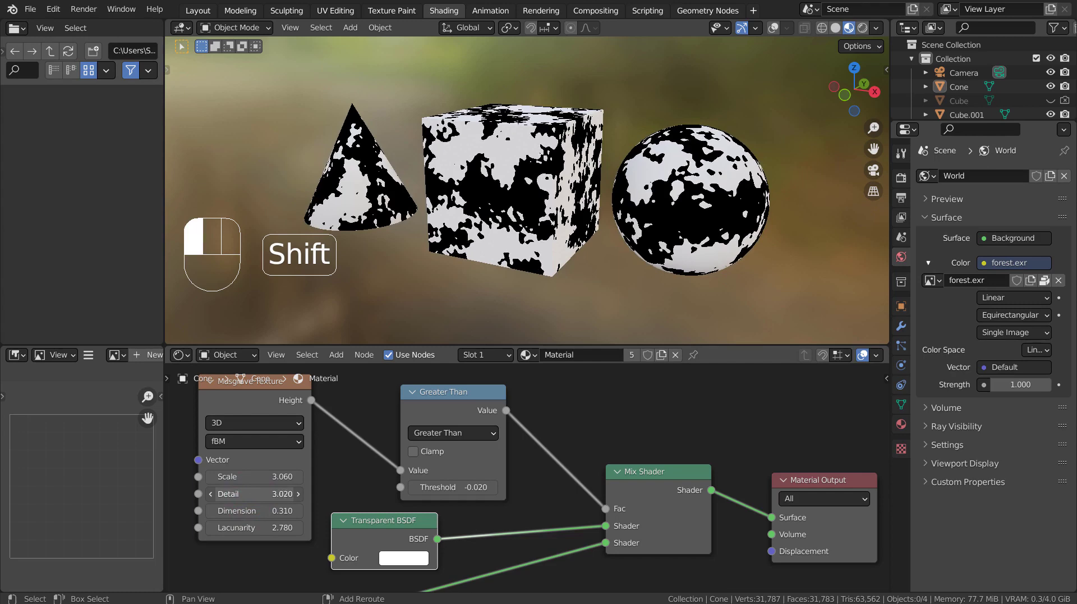
key("ctrl+z")
key("ctrl+z")
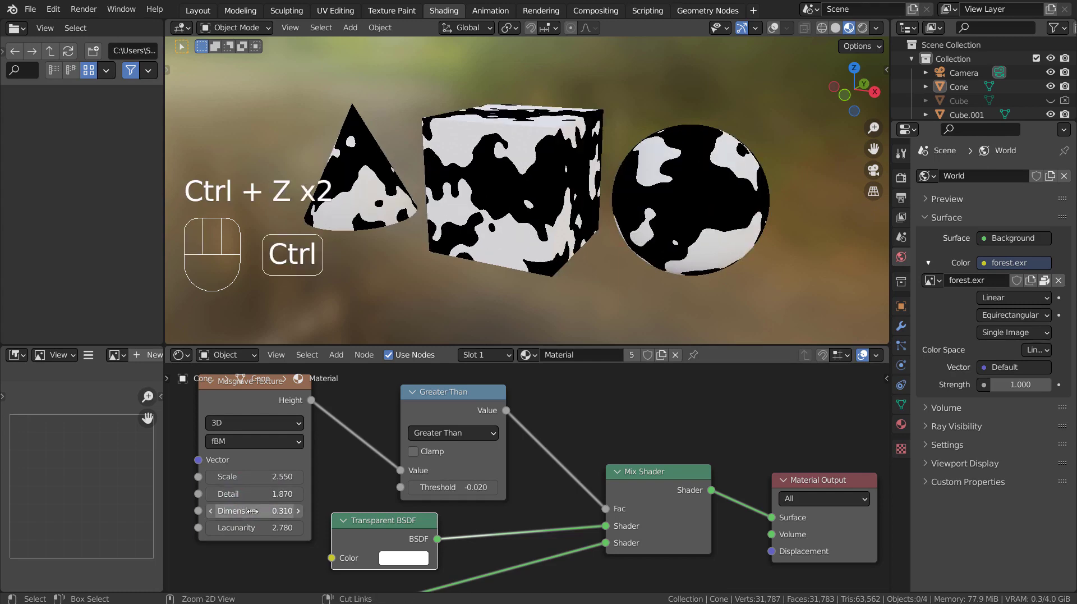
left_click(251, 511, "shift")
mouse_move(251, 510)
left_mouse_down("shift")
mouse_move(213, 511)
mouse_move(258, 511)
mouse_move(230, 529)
left_mouse_up("shift")
key("ctrl+z")
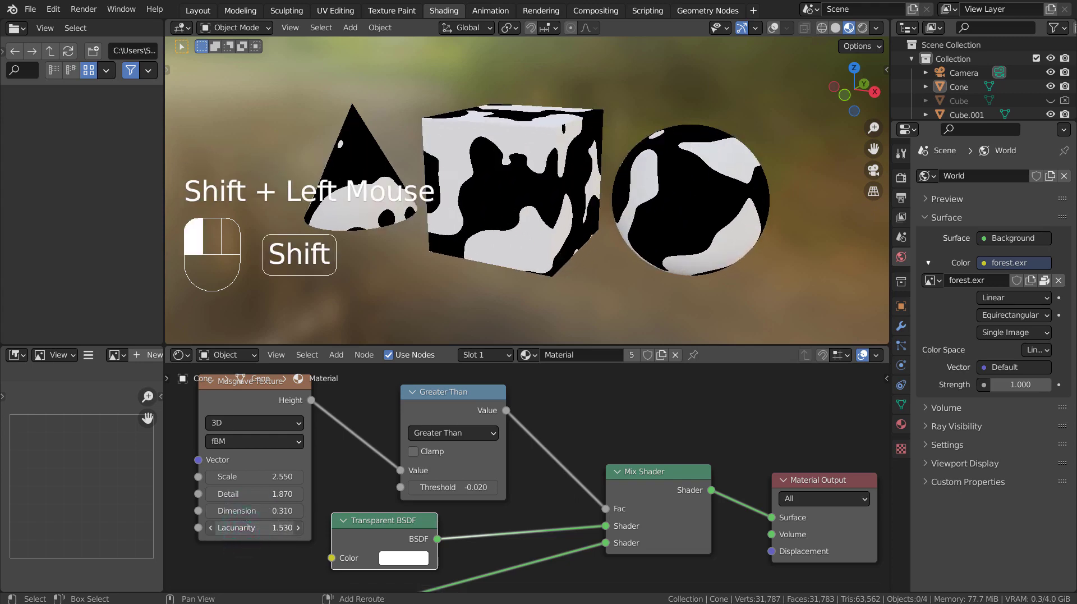
key("ctrl+z")
Step: Set the Greater Than threshold to 0 and bring up the math operation list
left_click(472, 483)
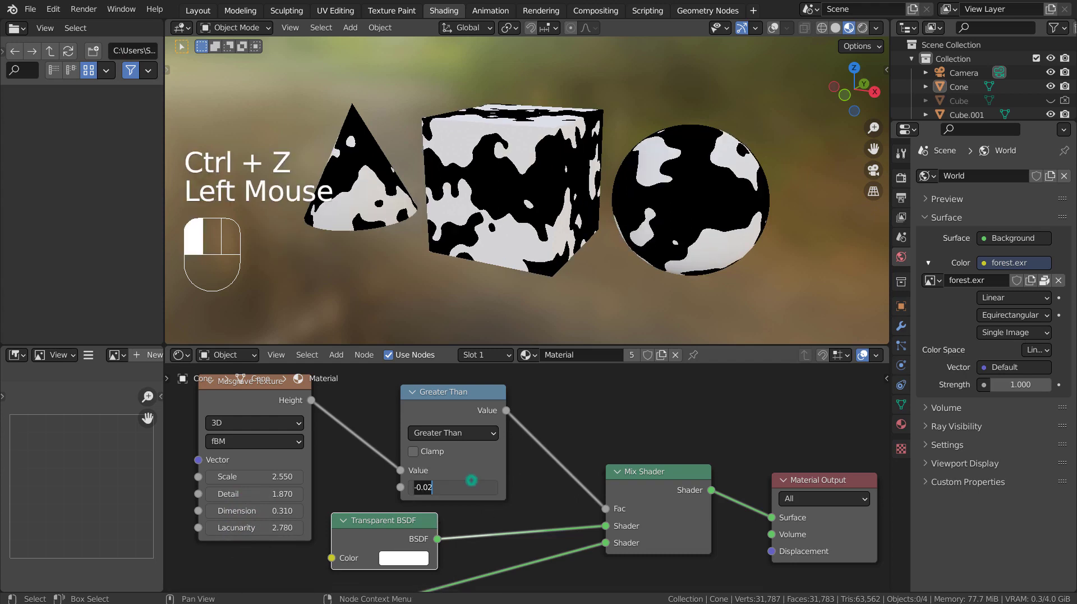
type("0")
key("Return")
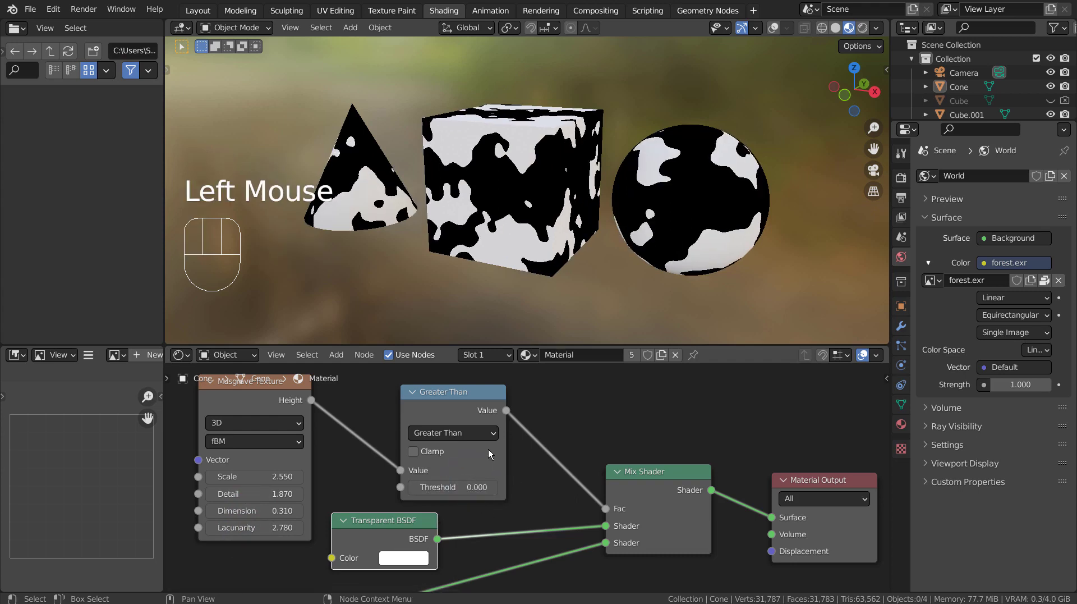
left_click(473, 432)
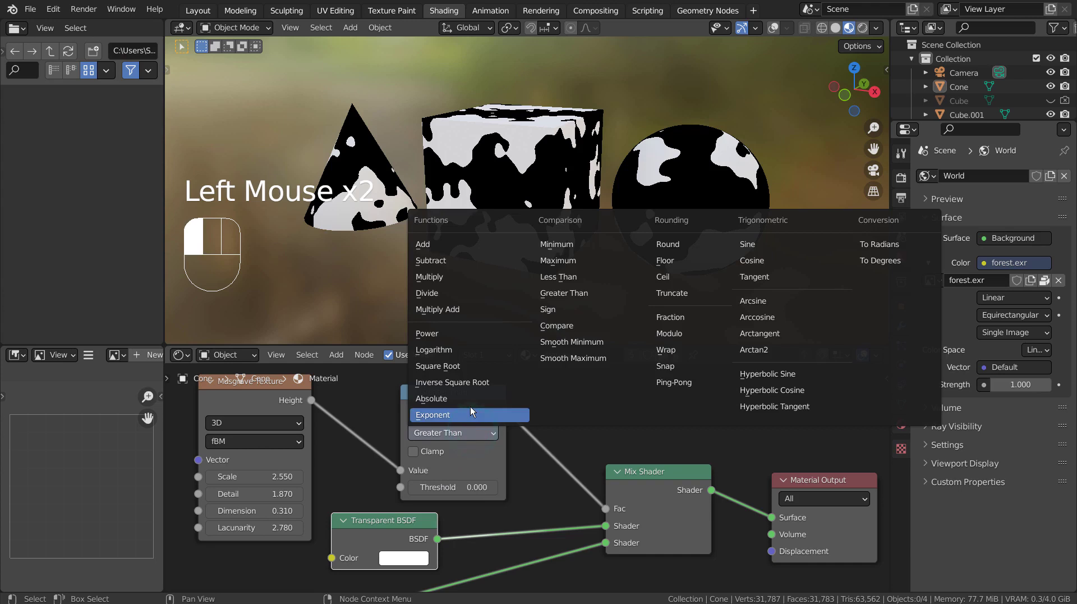
Step: Try Multiply and Less Than on the math node, undo the test tweaks, then pick Compare
left_click(425, 277)
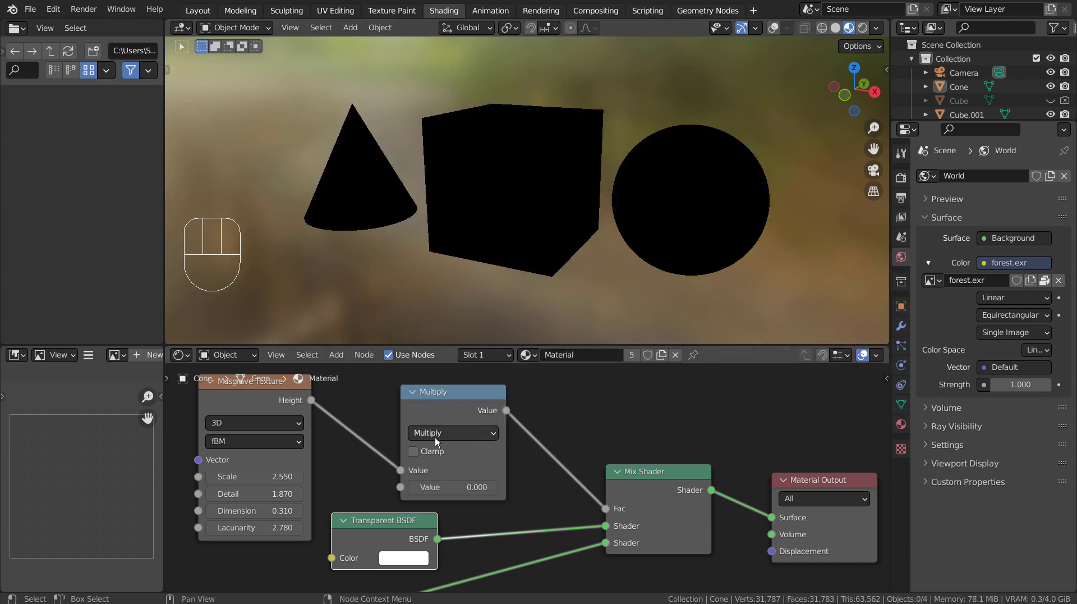
left_click(453, 434)
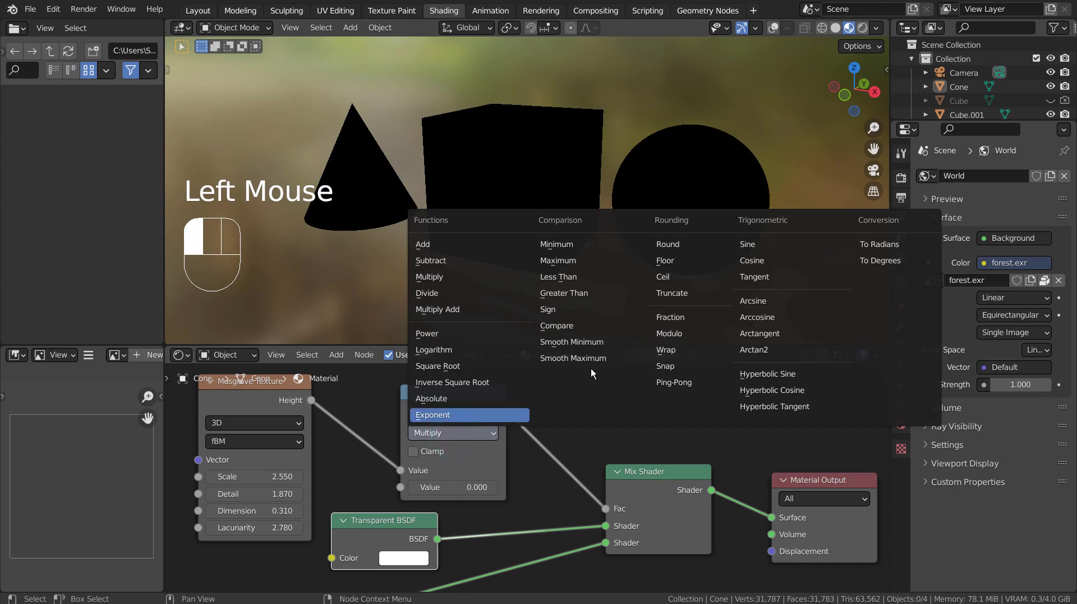
left_click(583, 281)
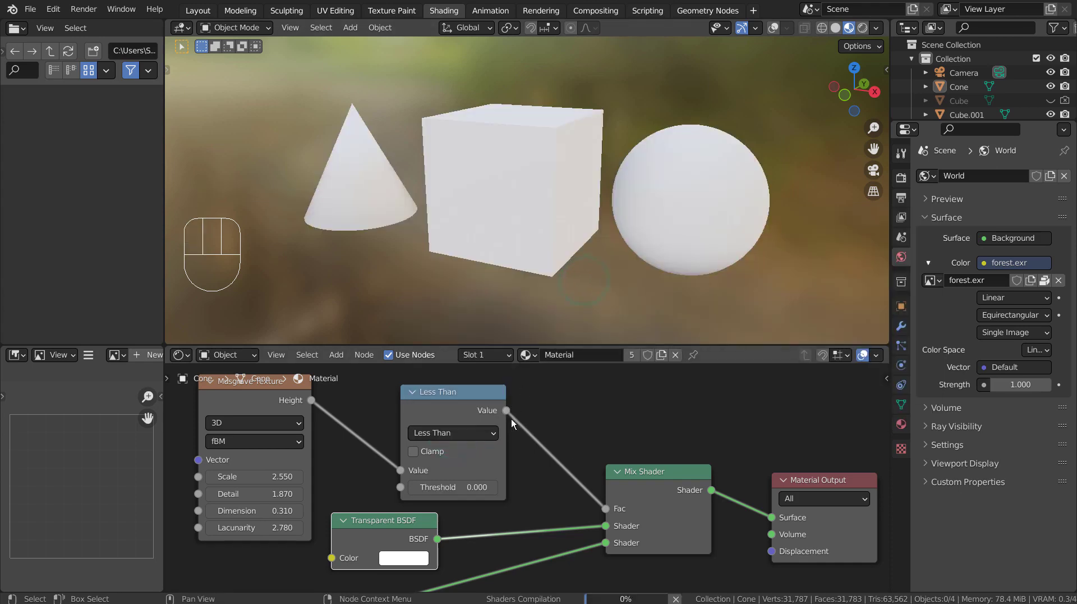
left_click_drag(253, 477, 269, 477, "shift")
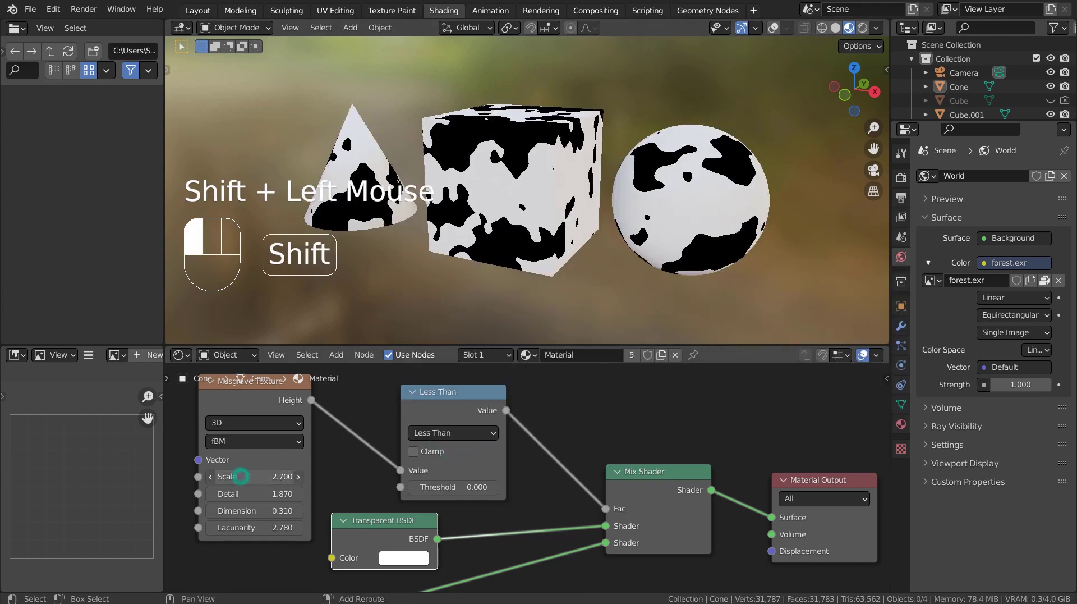
key("ctrl+z")
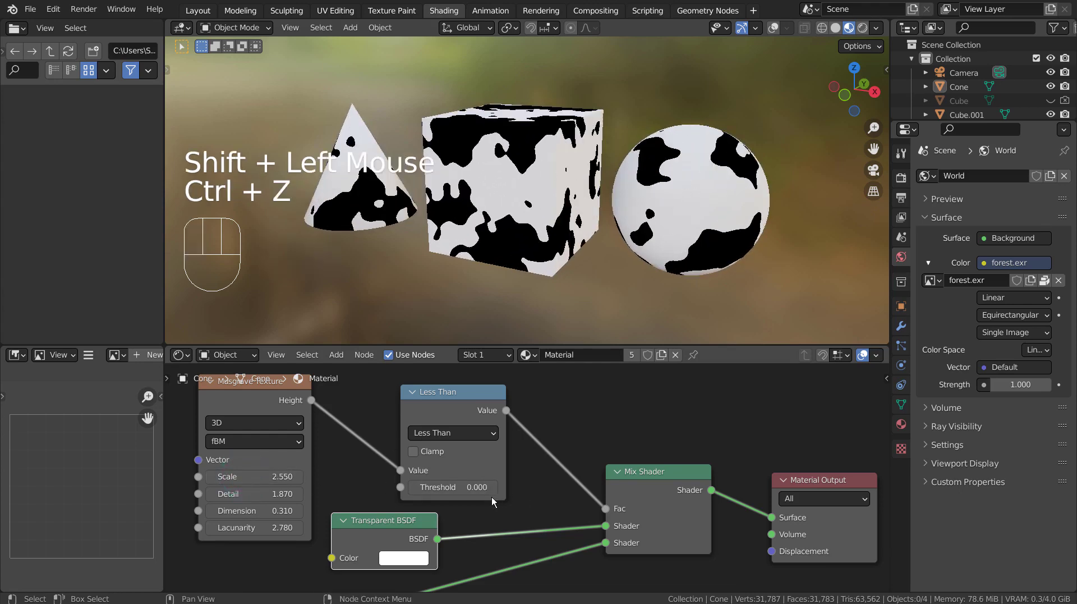
mouse_move(491, 487)
left_mouse_down("shift")
mouse_move(463, 489)
mouse_move(463, 477)
left_mouse_up("shift")
key("ctrl+z")
left_click(468, 431)
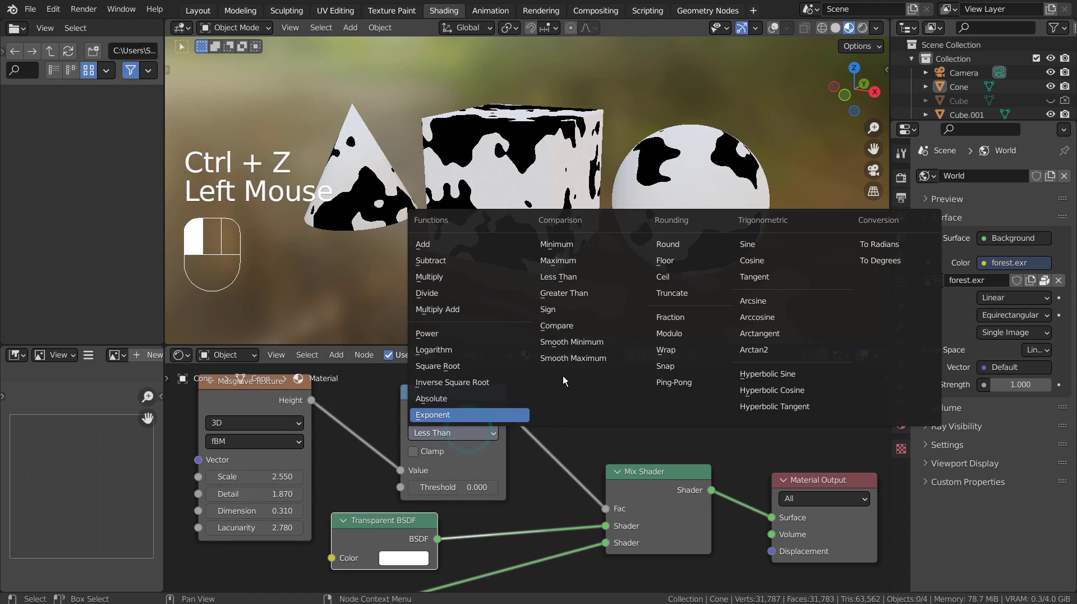
left_click(585, 328)
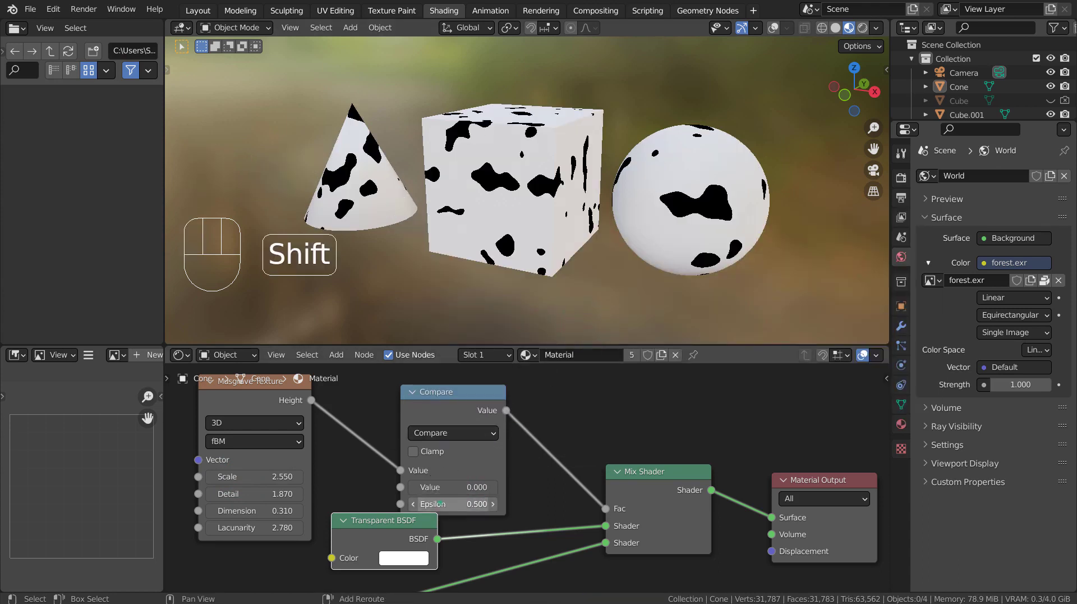
Step: Set the Compare node to Value 0.01 and Epsilon 0.08, and view the result in Rendered shading
mouse_move(440, 503)
left_mouse_down("shift")
mouse_move(418, 503)
mouse_move(426, 486)
mouse_move(468, 486)
mouse_move(443, 487)
left_mouse_up("shift")
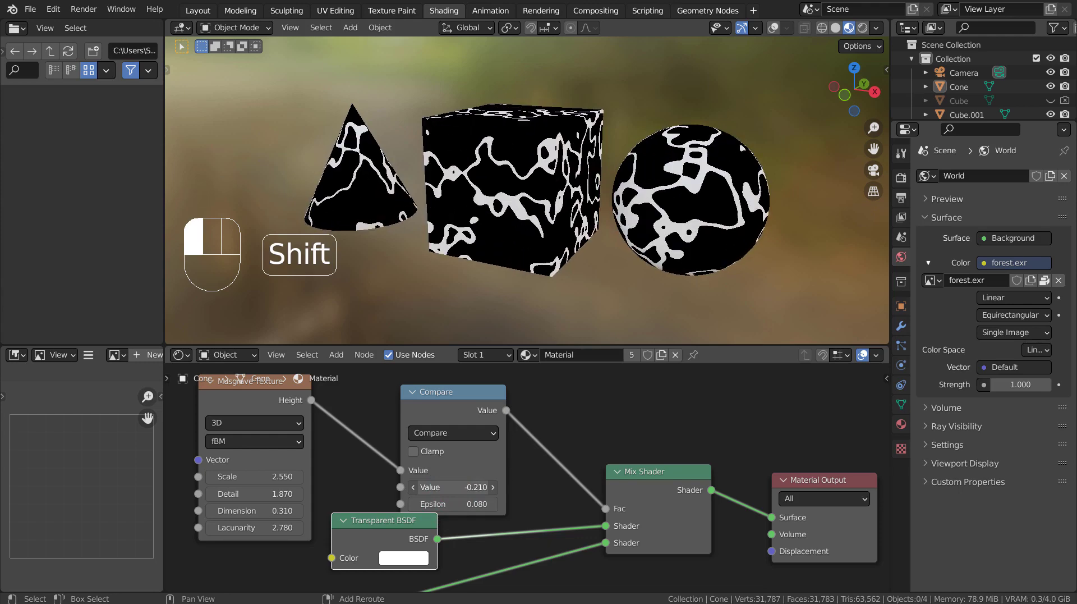
left_click(863, 27)
Step: Zoom the rendered viewport and pan the node editor over to the Principled BSDF node with white Base Color
scroll(512, 202, "up", 3)
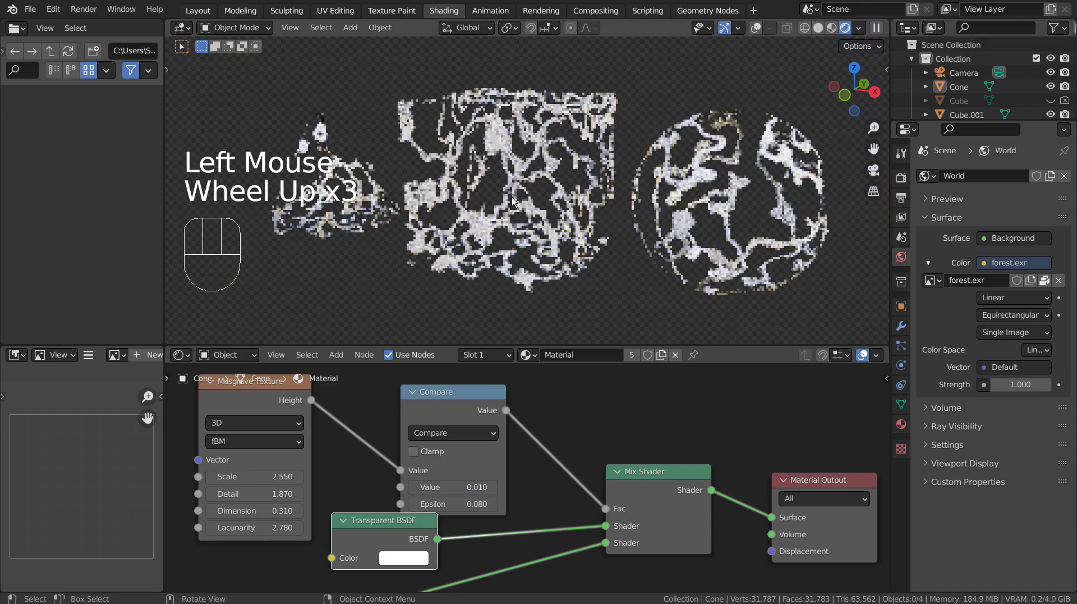
scroll(513, 202, "up", 1)
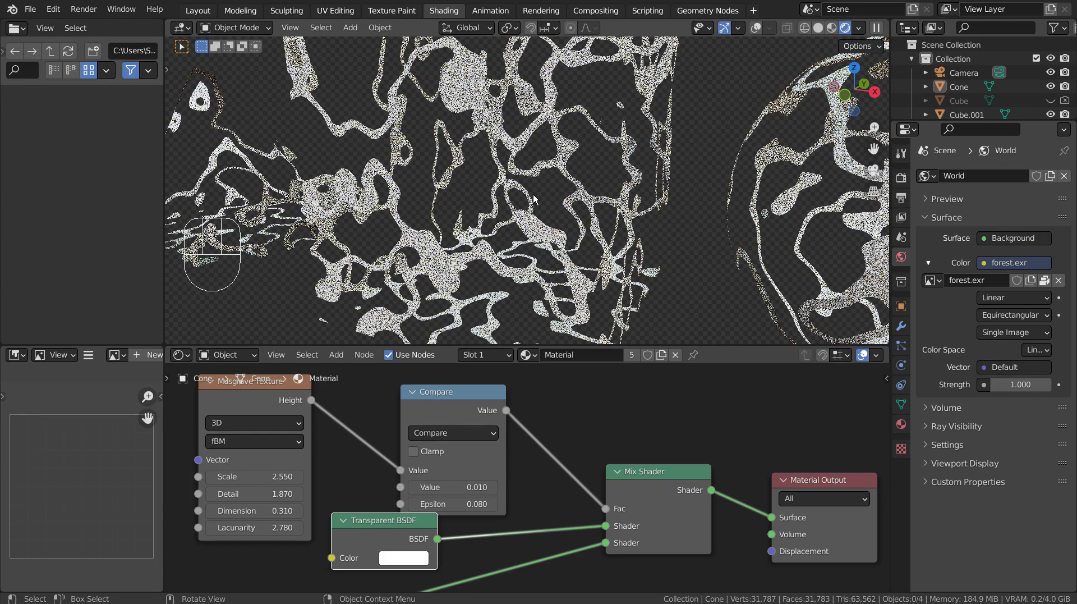
scroll(533, 199, "down", 3)
scroll(556, 216, "up", 1)
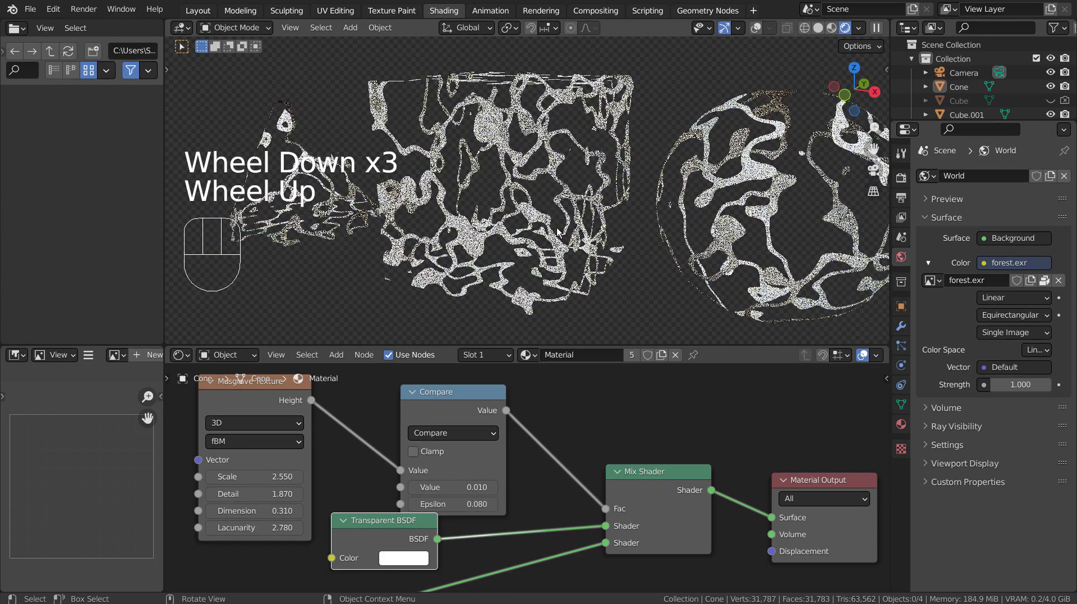
scroll(566, 241, "down", 1)
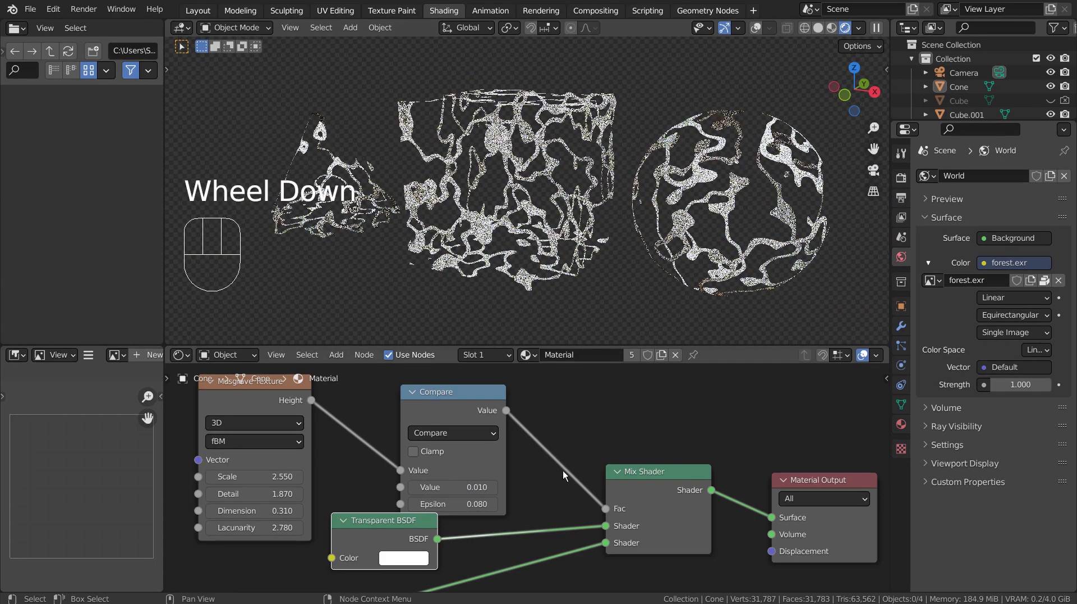
mouse_move(564, 470)
middle_mouse_down("shift")
mouse_move(615, 511)
mouse_move(758, 513)
middle_mouse_up("shift")
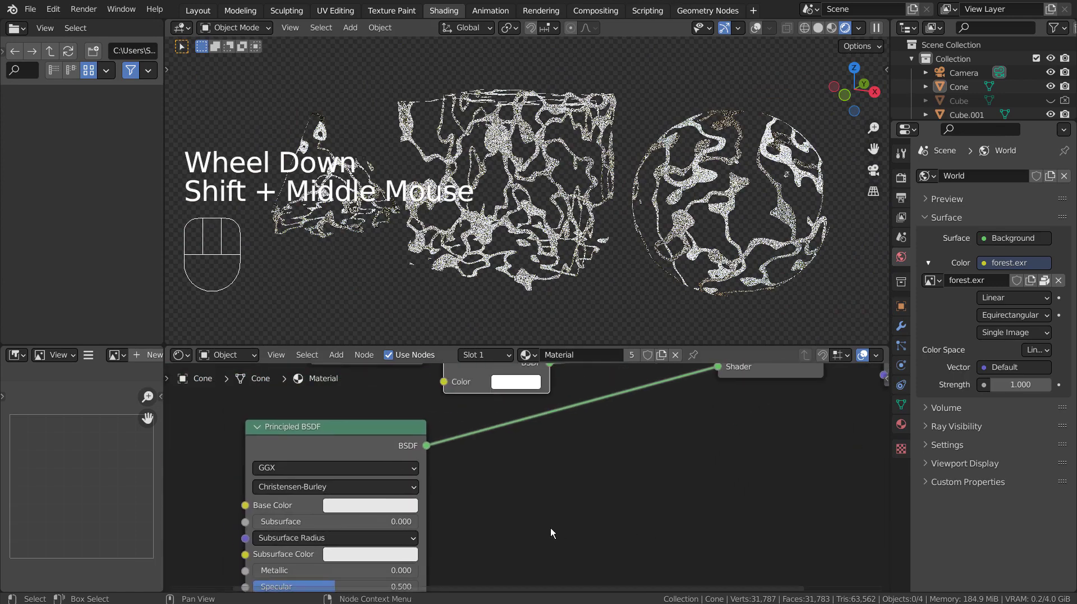
Step: Set the Principled BSDF Emission colour to pure white (value 1) so the veins glow white
scroll(537, 529, "down", 2)
middle_click_drag(537, 529, 518, 308, "shift")
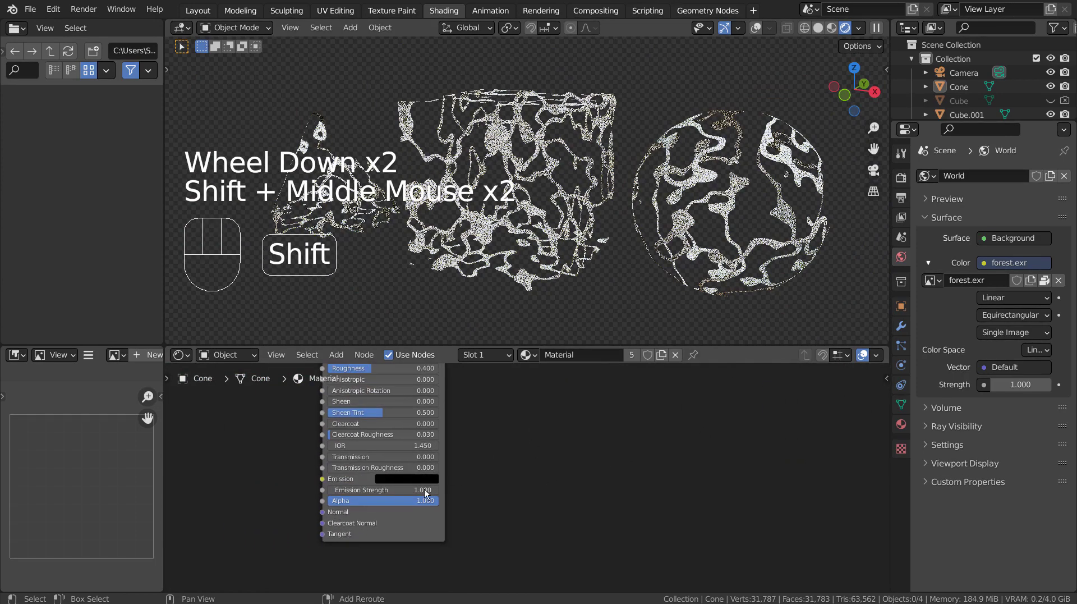
left_click(402, 481)
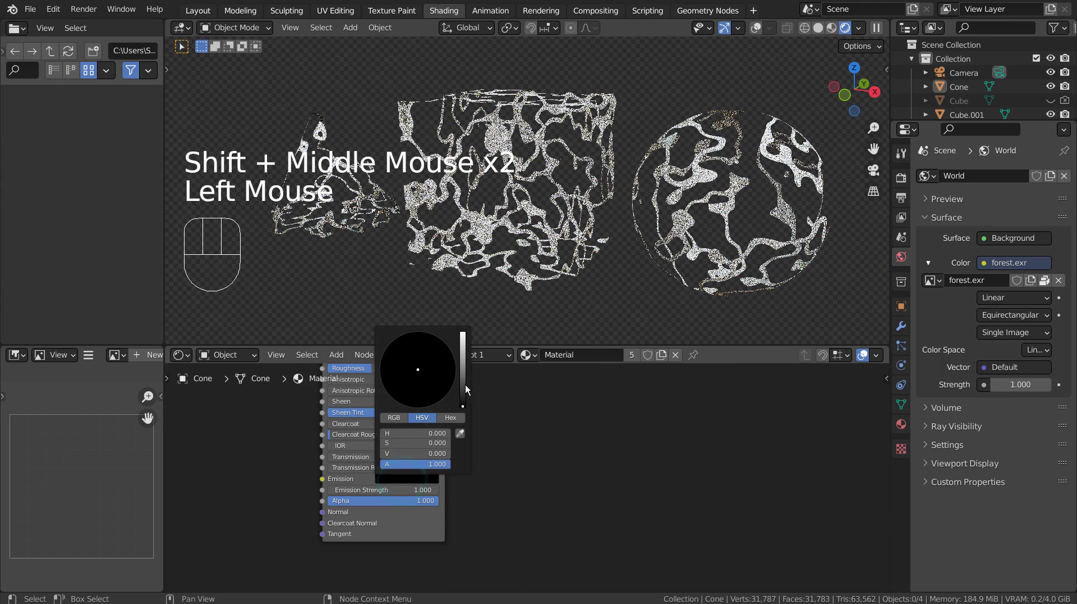
left_click_drag(465, 385, 463, 333)
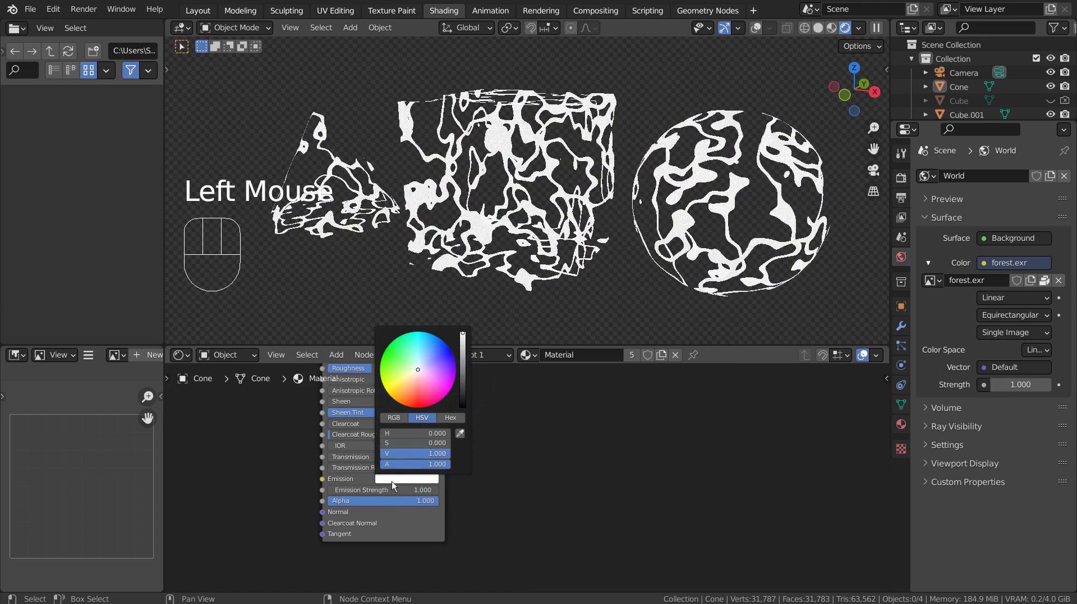